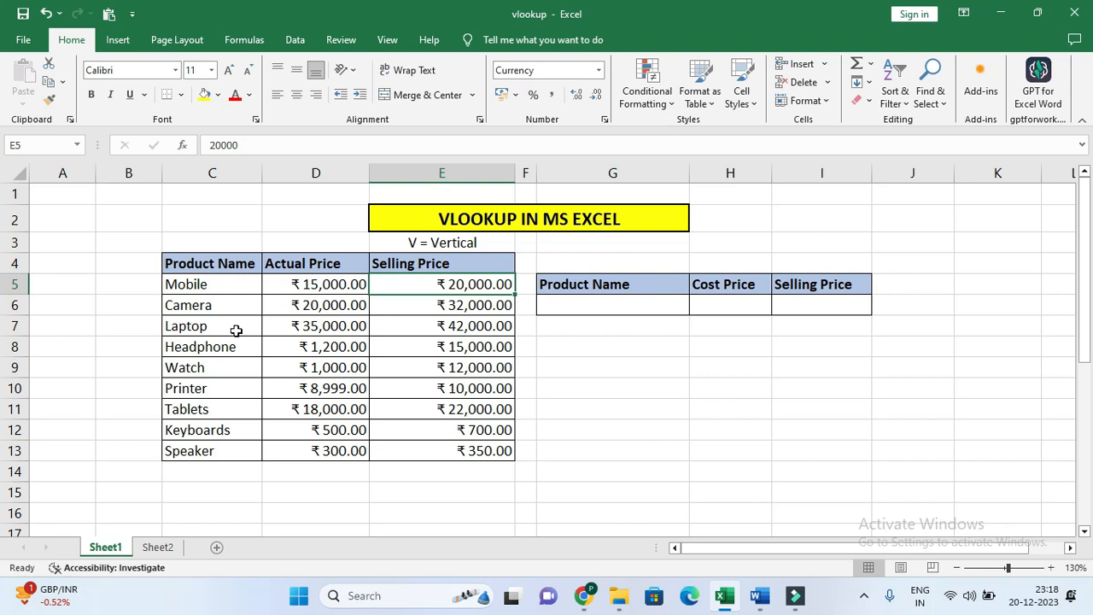
{"action": "left_click", "coordinate": [609, 307]}
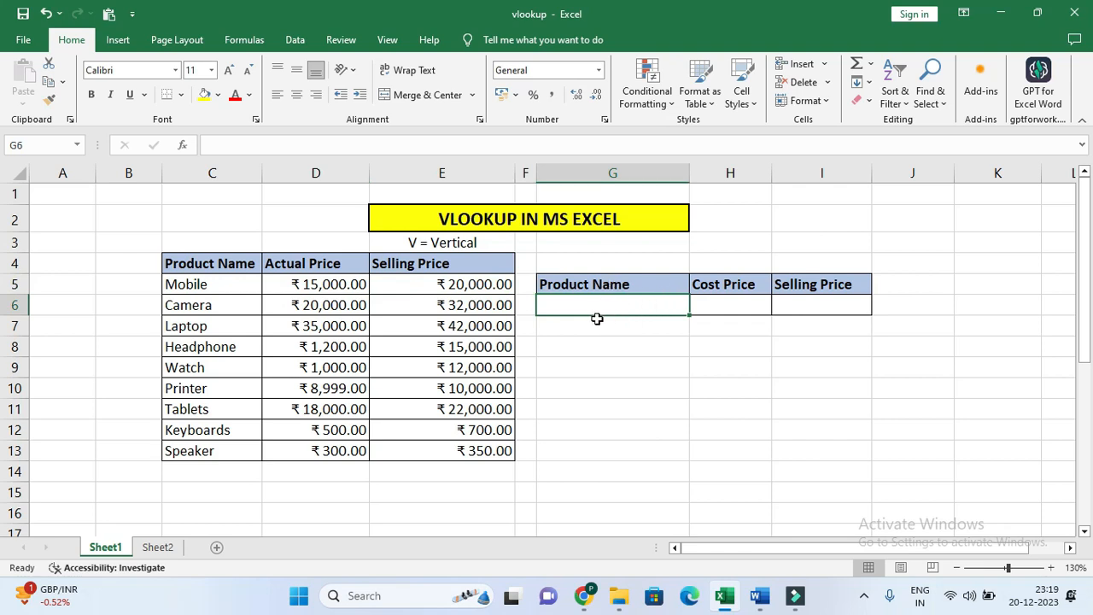
{"action": "left_click", "coordinate": [218, 332]}
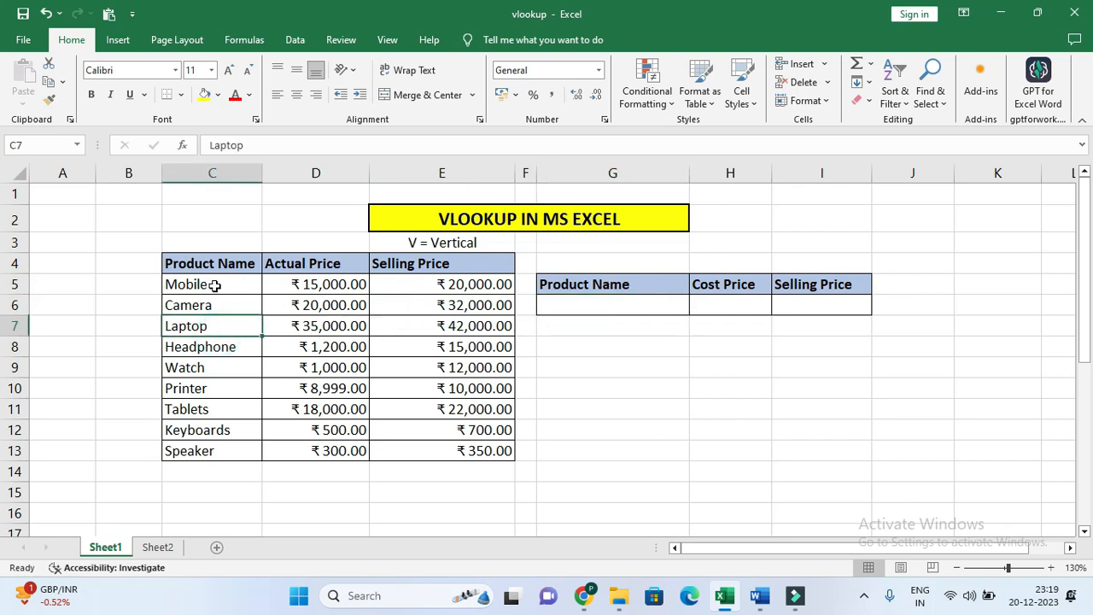
{"action": "left_click", "coordinate": [215, 285]}
{"action": "left_click", "coordinate": [212, 318]}
{"action": "left_click", "coordinate": [726, 311]}
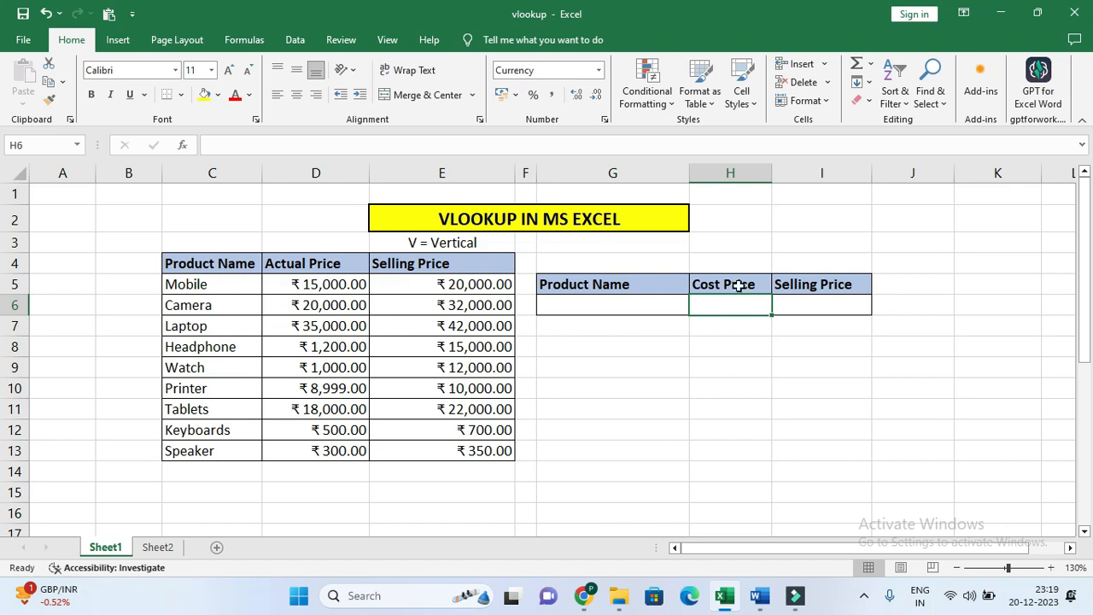
{"action": "left_click", "coordinate": [739, 310]}
- Change the Cost Price header in cell H5 to "Actual Price"
{"action": "double_click", "coordinate": [723, 286]}
{"action": "key", "text": "BackSpace"}
{"action": "key", "text": "BackSpace"}
{"action": "key", "text": "BackSpace"}
{"action": "key", "text": "BackSpace"}
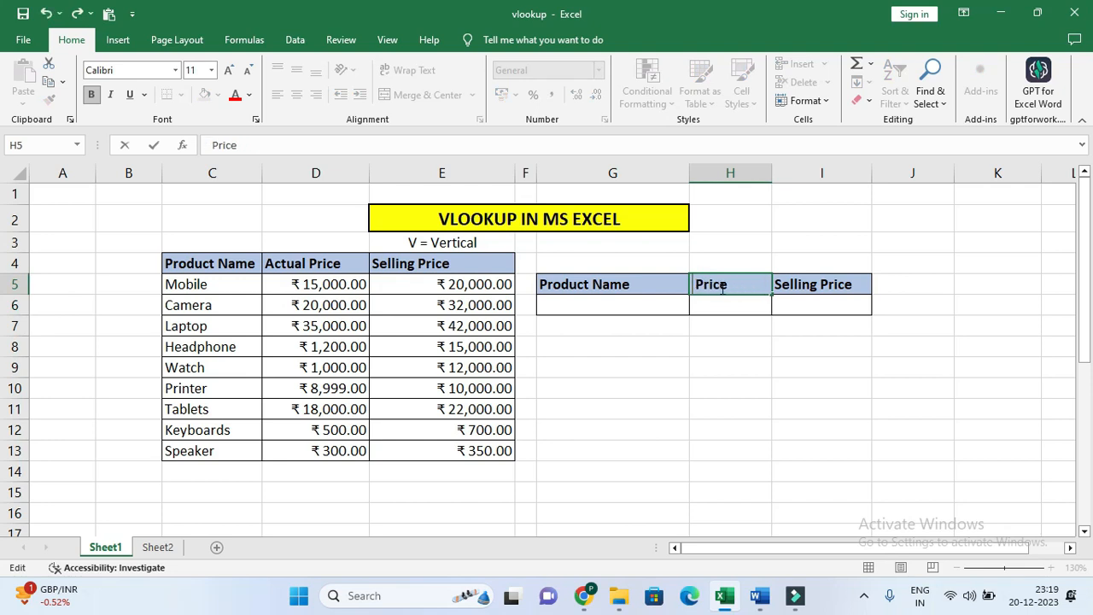
{"action": "type", "text": "Actual"}
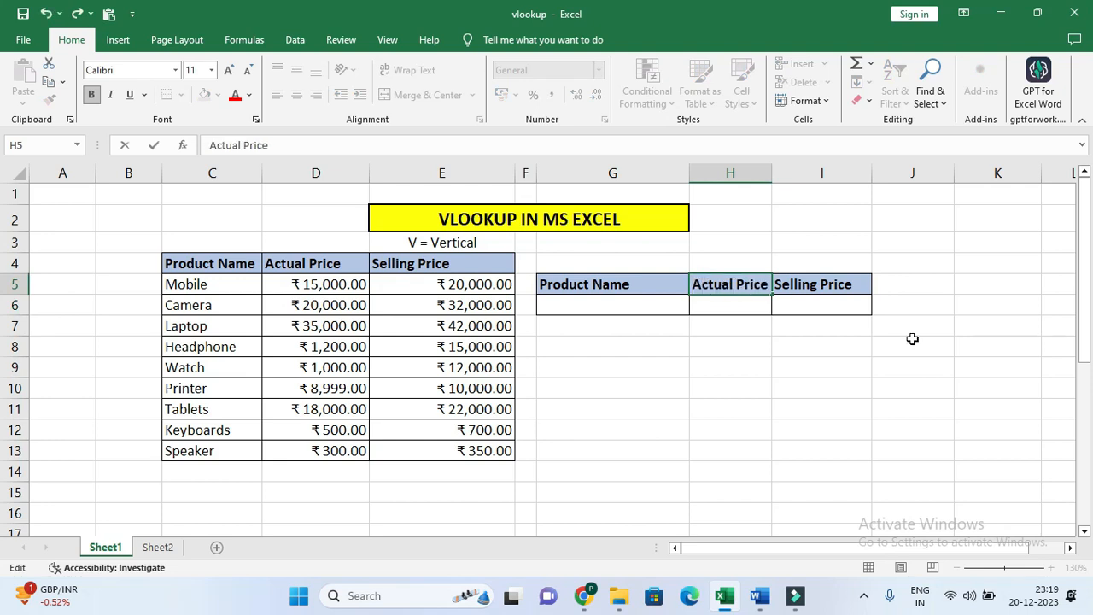
{"action": "key", "text": "ctrl+Return"}
{"action": "key", "text": "Return"}
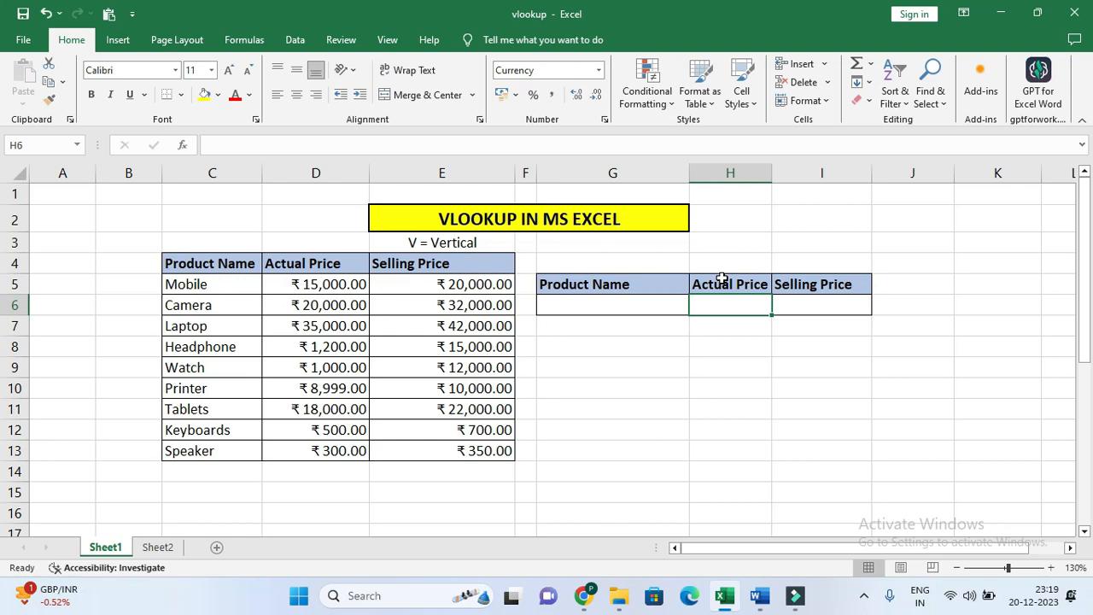
{"action": "left_click", "coordinate": [842, 309]}
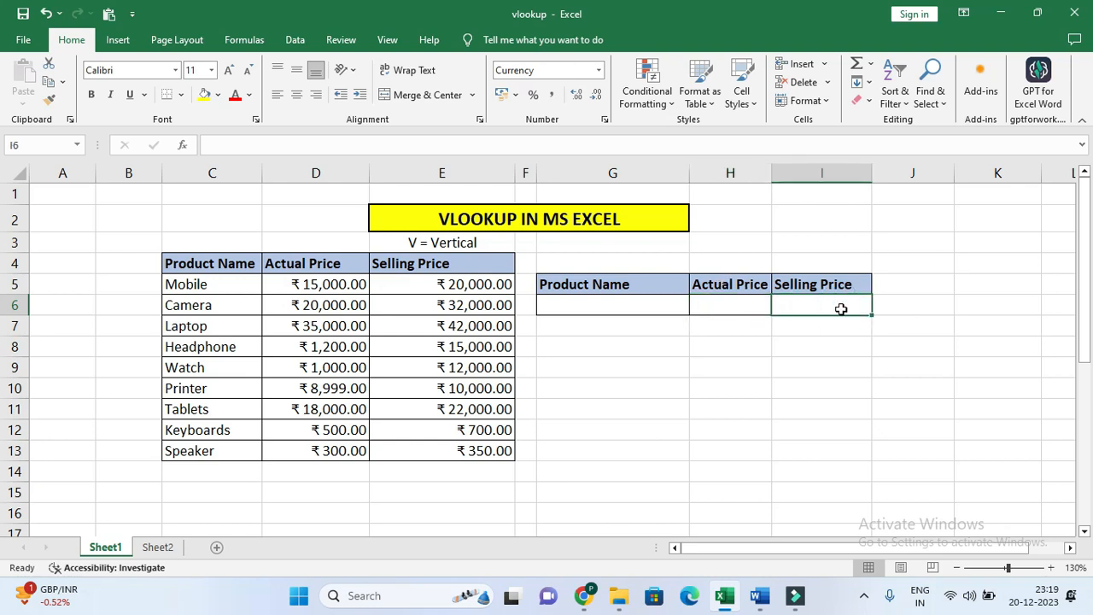
{"action": "left_click", "coordinate": [743, 313]}
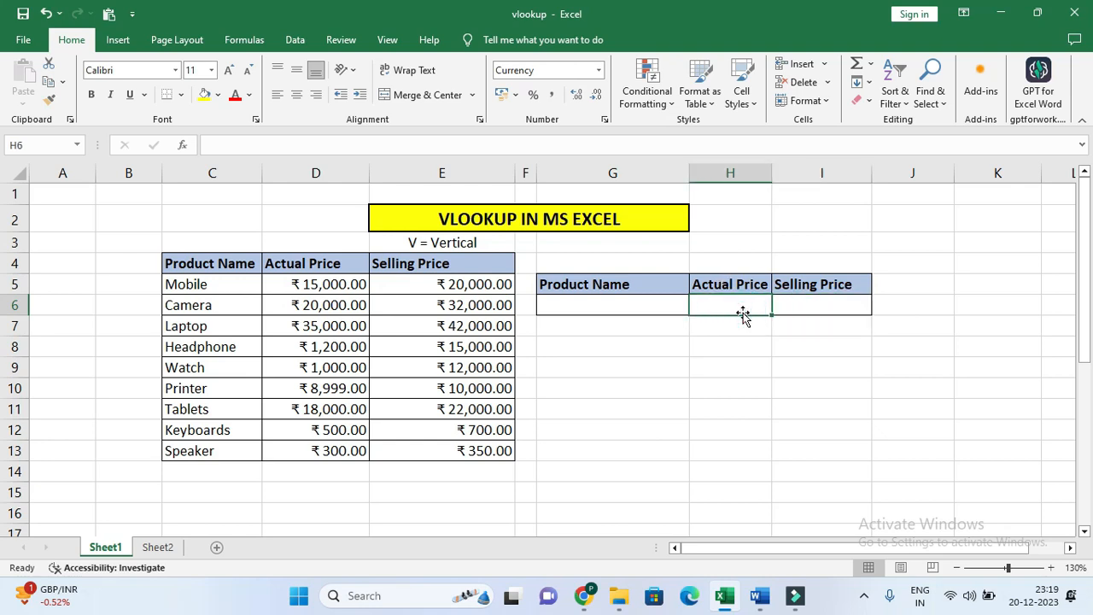
{"action": "left_click", "coordinate": [610, 306]}
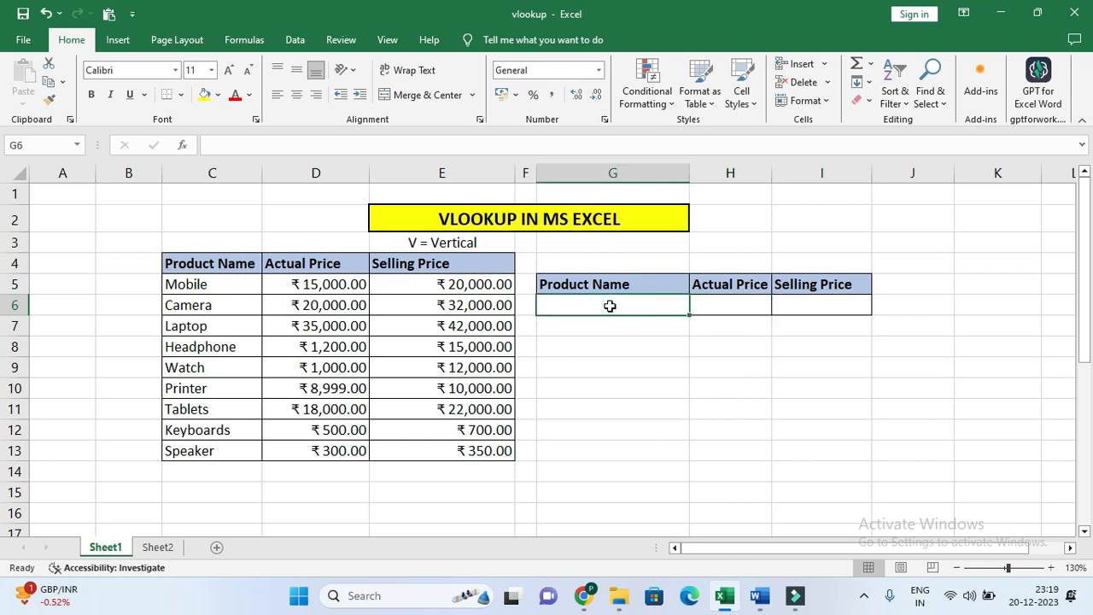
- Enter the formula =VLOOKUP(G6,C4:E13,2,0) in cell H6 to look up the product's actual price with an exact match
{"action": "left_click", "coordinate": [742, 305]}
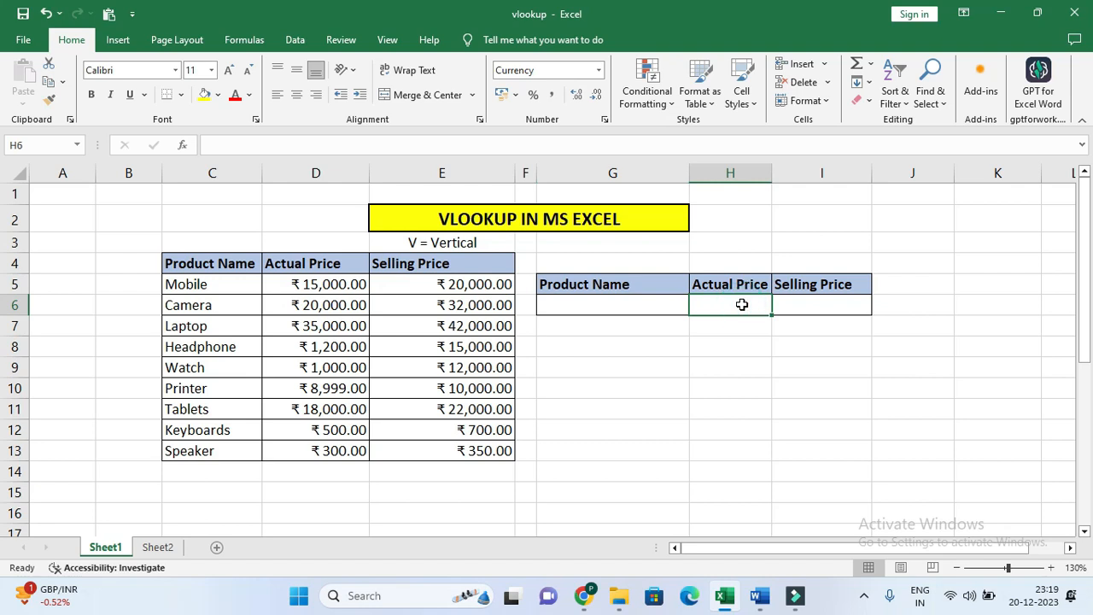
{"action": "type", "text": "="}
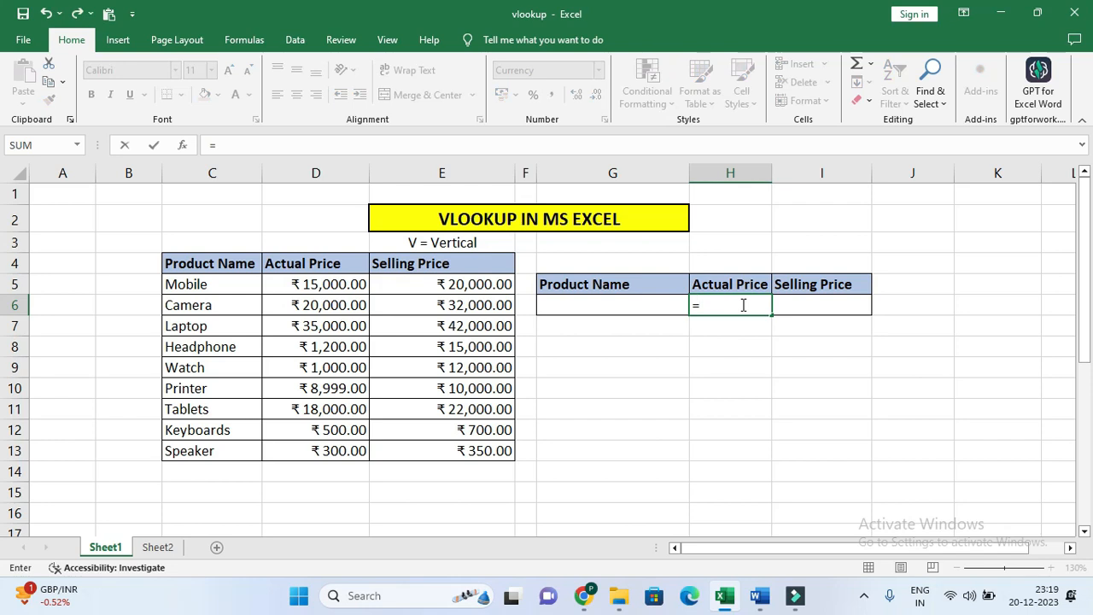
{"action": "type", "text": "vl"}
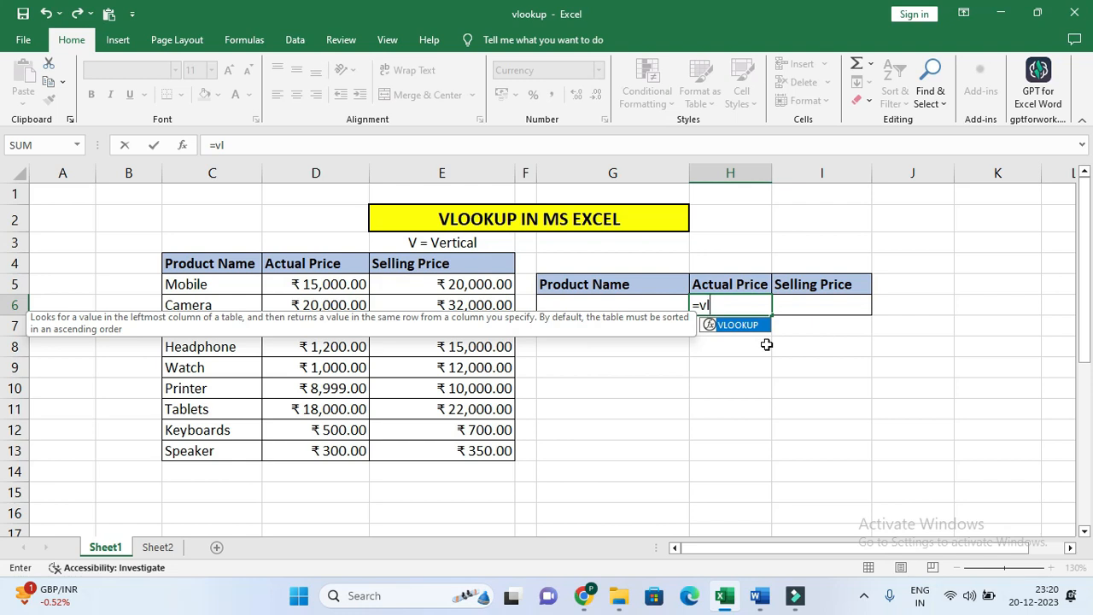
{"action": "key", "text": "Tab"}
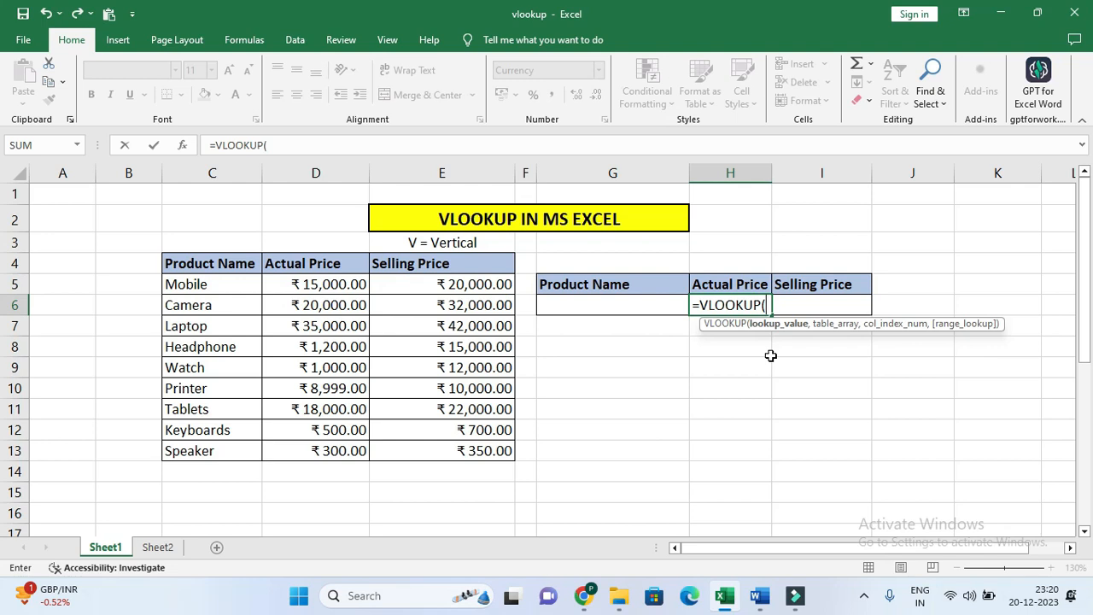
{"action": "left_click", "coordinate": [607, 305]}
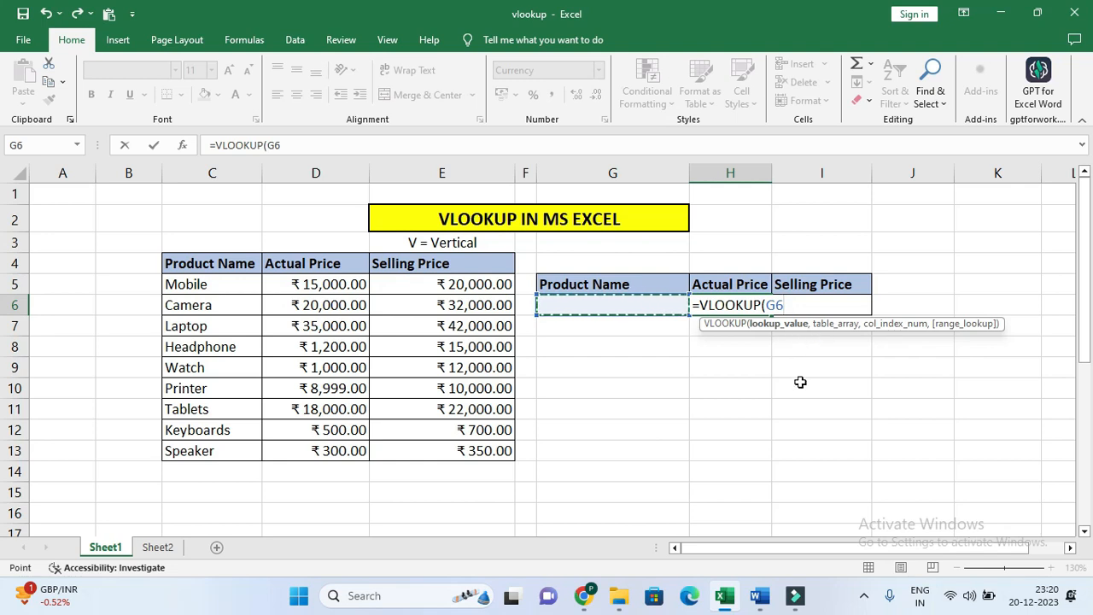
{"action": "type", "text": ","}
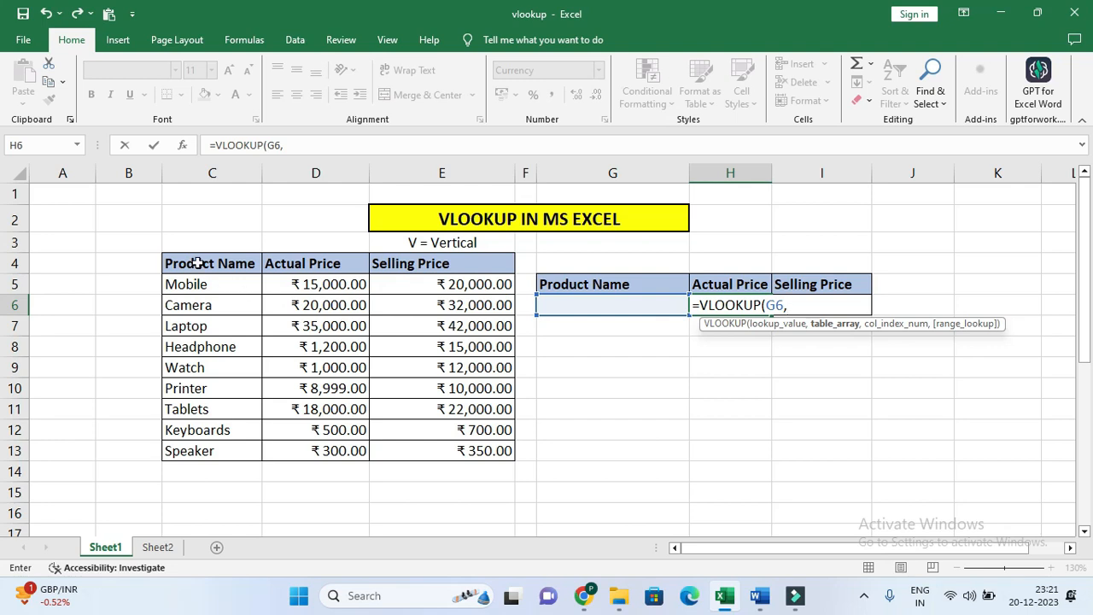
{"action": "left_click_drag", "start_coordinate": [176, 261], "coordinate": [475, 450]}
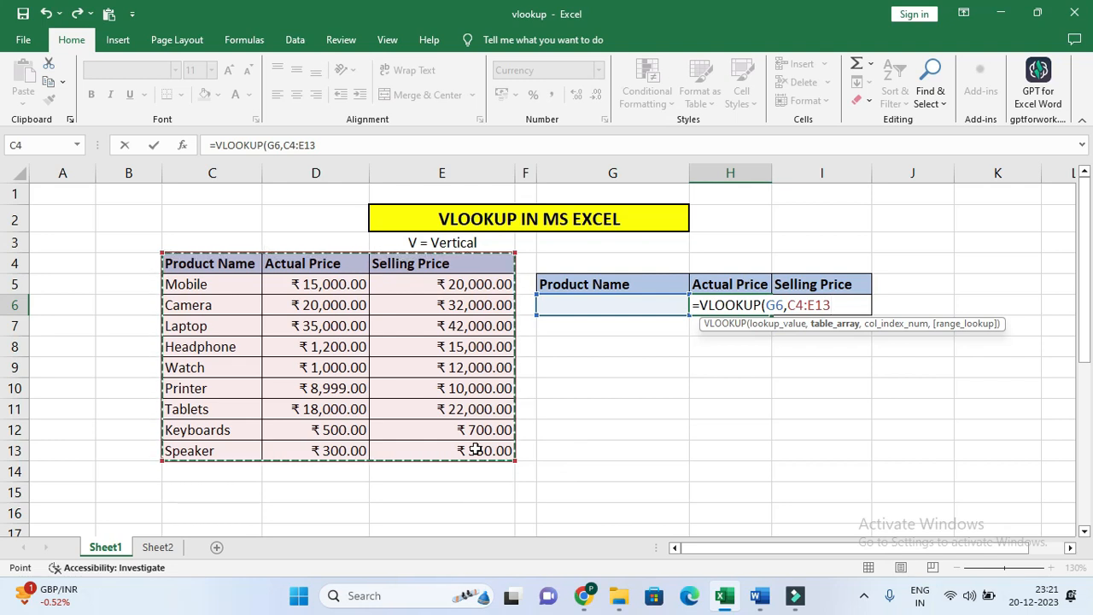
{"action": "type", "text": ","}
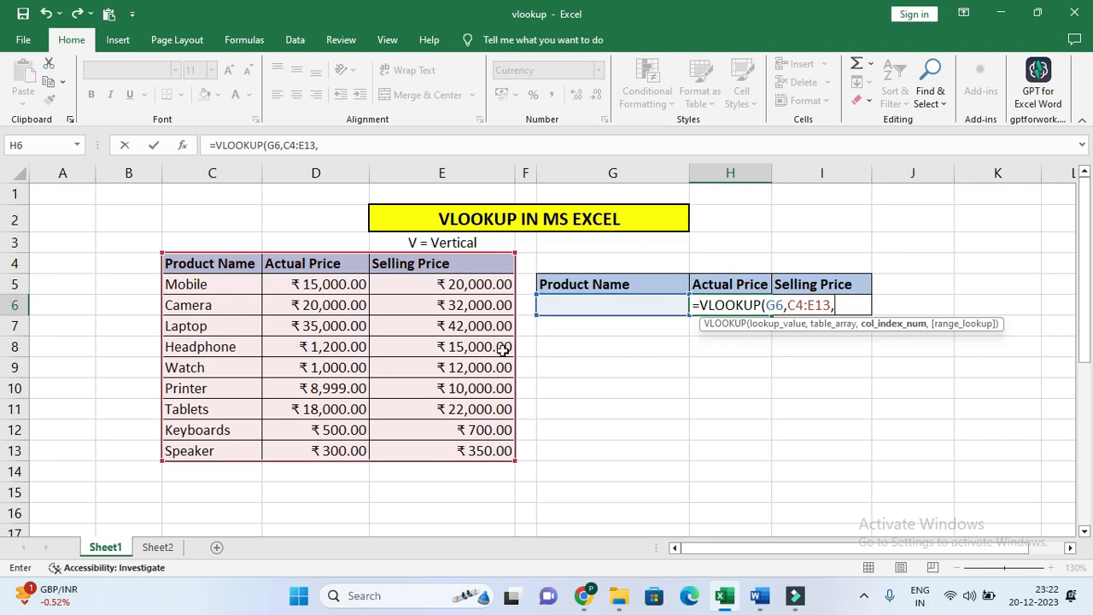
{"action": "type", "text": "2,"}
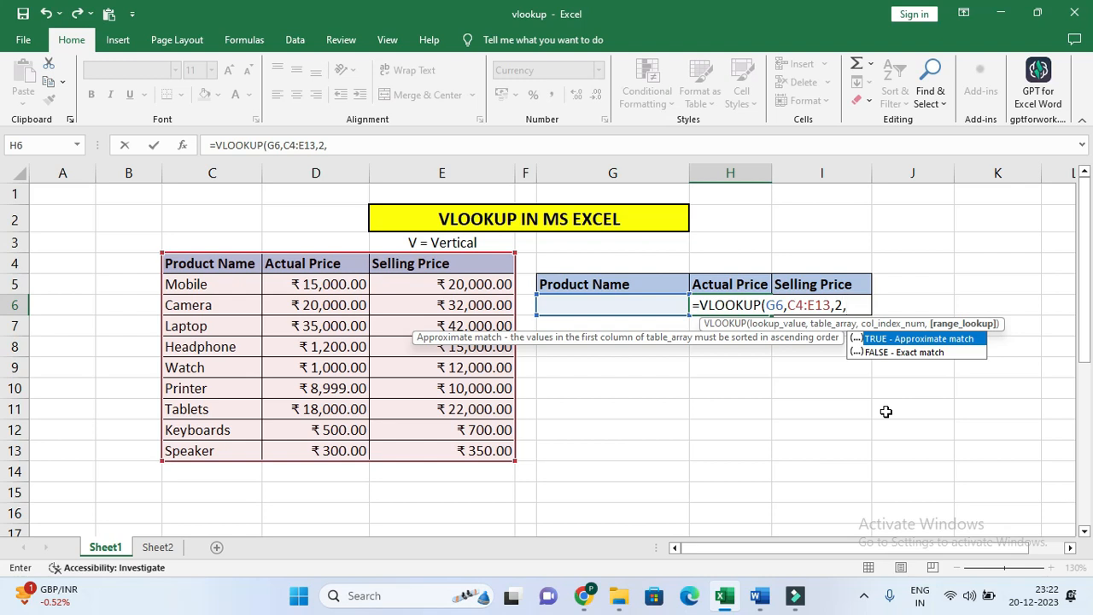
{"action": "type", "text": "0)"}
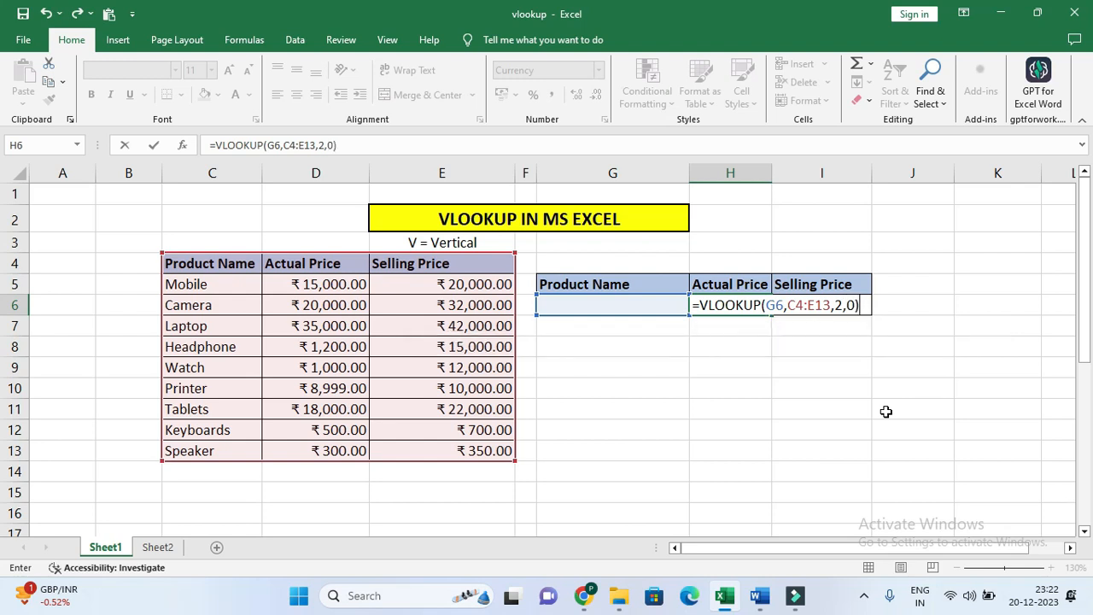
{"action": "key", "text": "Return"}
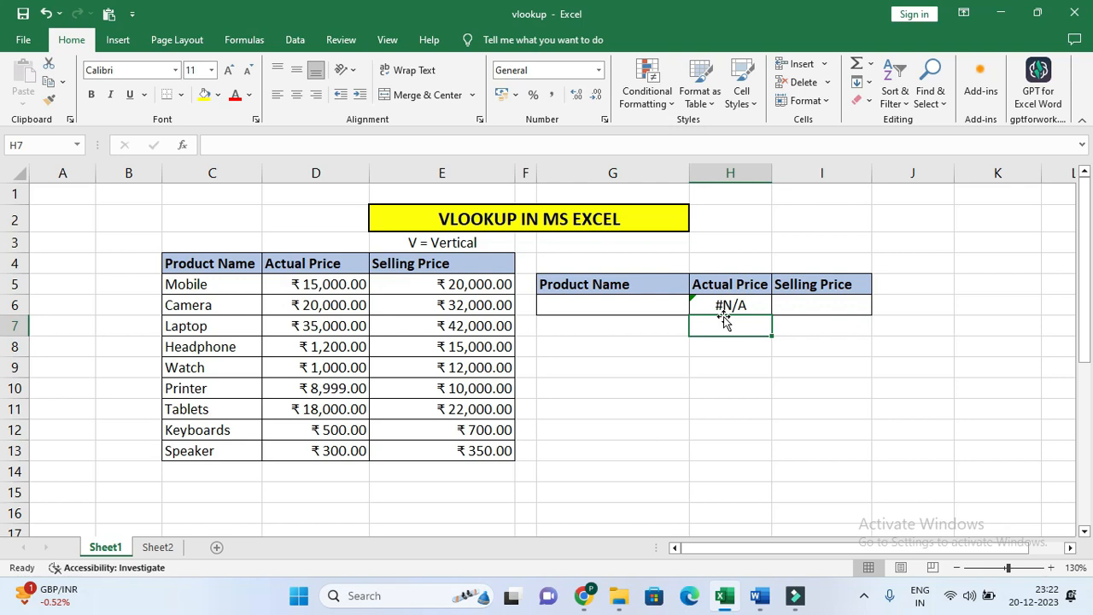
- Enter "mobile" as the product name to look up in cell G6
{"action": "left_click", "coordinate": [609, 307]}
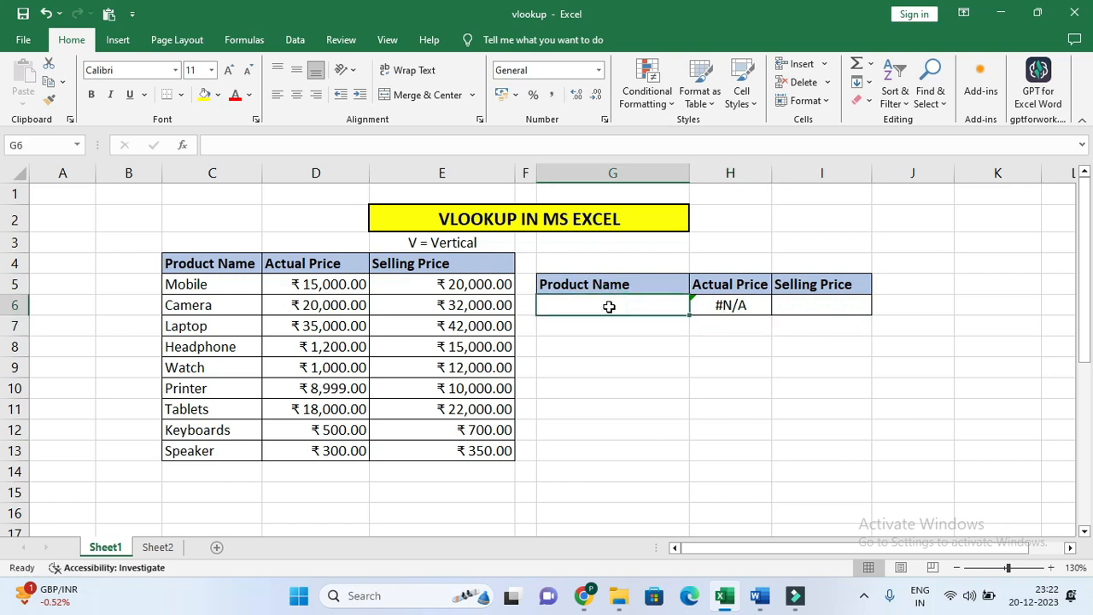
{"action": "double_click", "coordinate": [610, 306]}
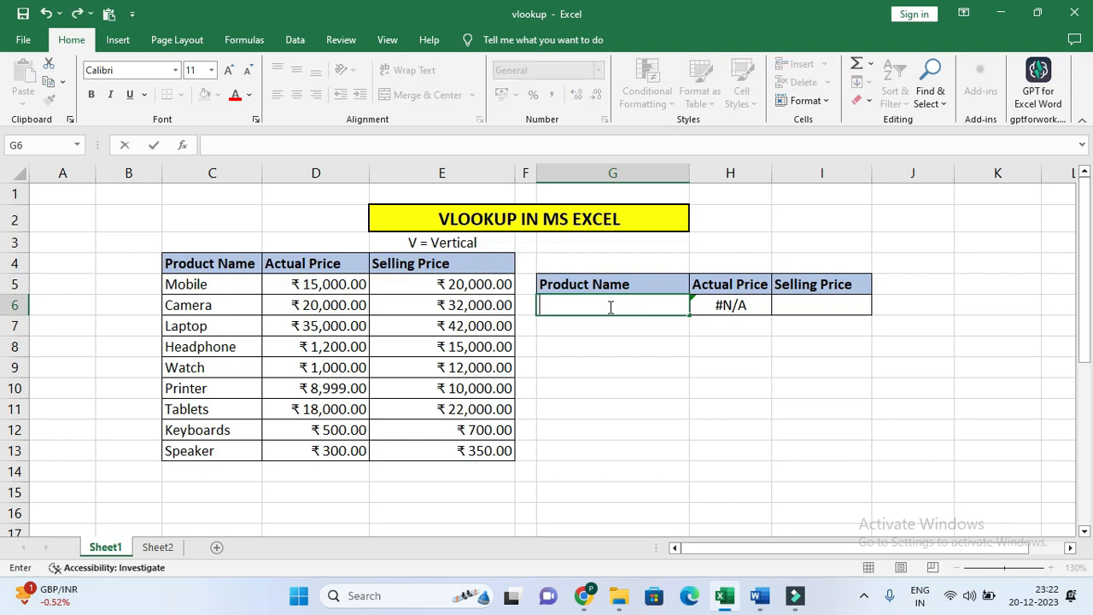
{"action": "type", "text": "mobile"}
{"action": "key", "text": "Return"}
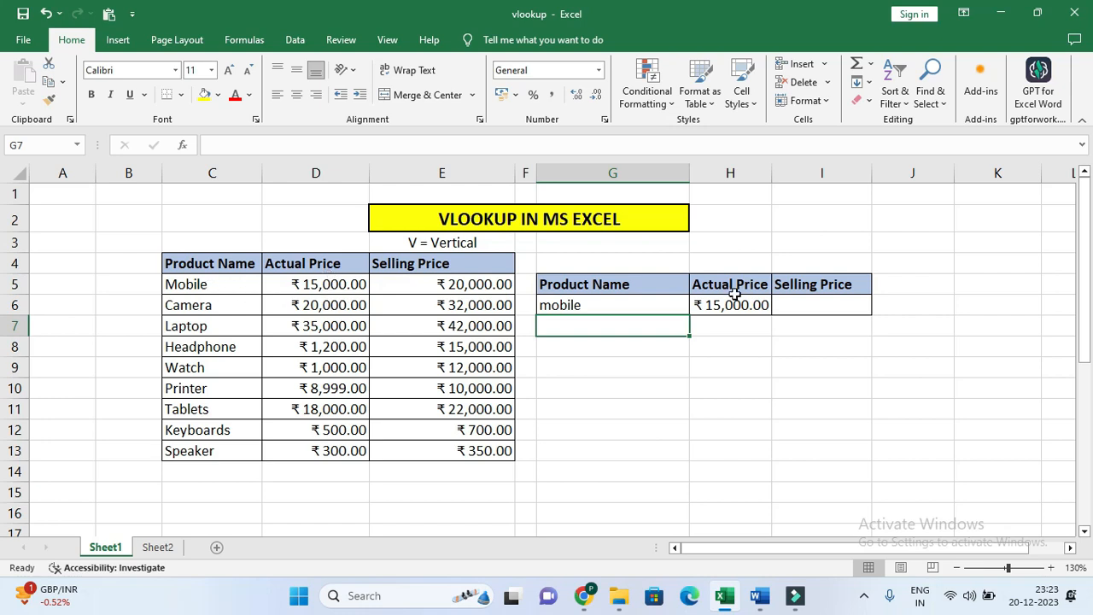
- Fill the Actual Price lookup formula from H6 across into the Selling Price cell I6
{"action": "left_click", "coordinate": [789, 303]}
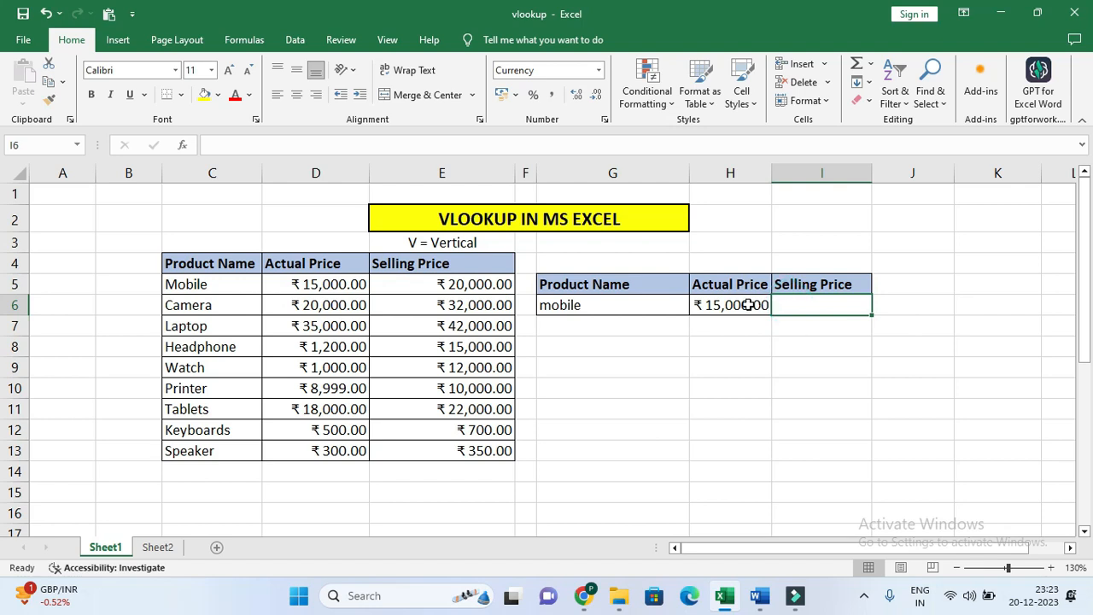
{"action": "left_click", "coordinate": [749, 305]}
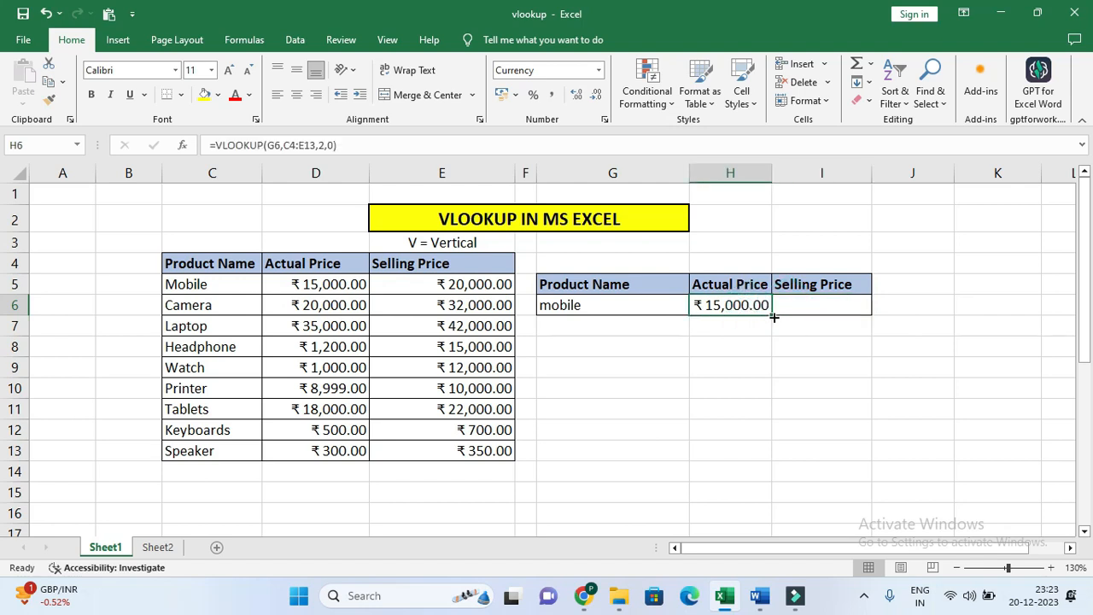
{"action": "left_click_drag", "start_coordinate": [773, 316], "coordinate": [826, 311]}
{"action": "left_click", "coordinate": [819, 364]}
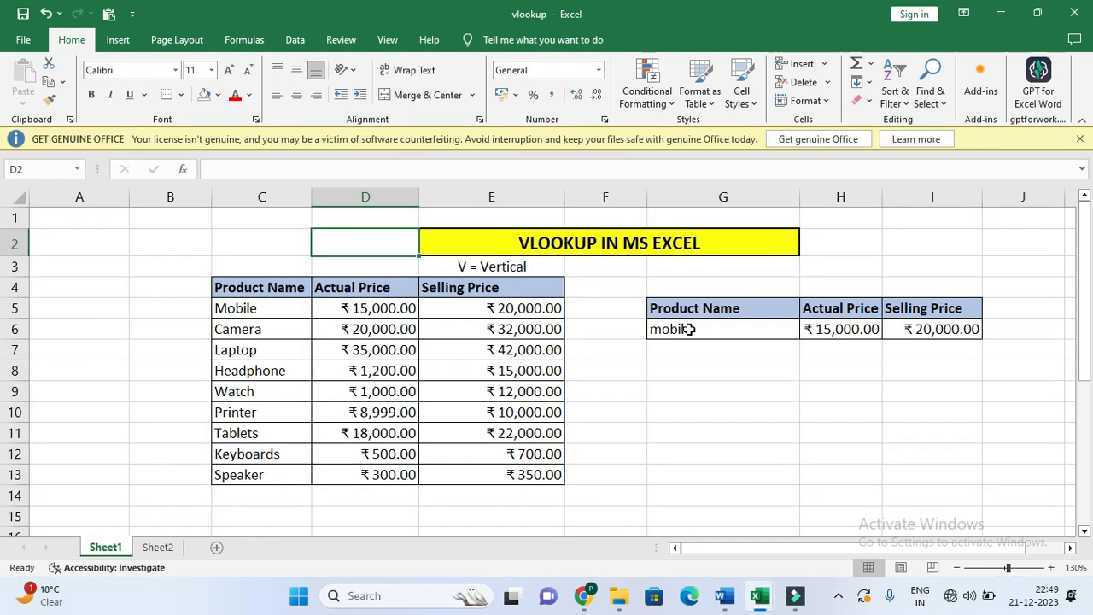
- Test the lookup by changing the product name in G6 to "camera"
{"action": "left_click", "coordinate": [689, 329]}
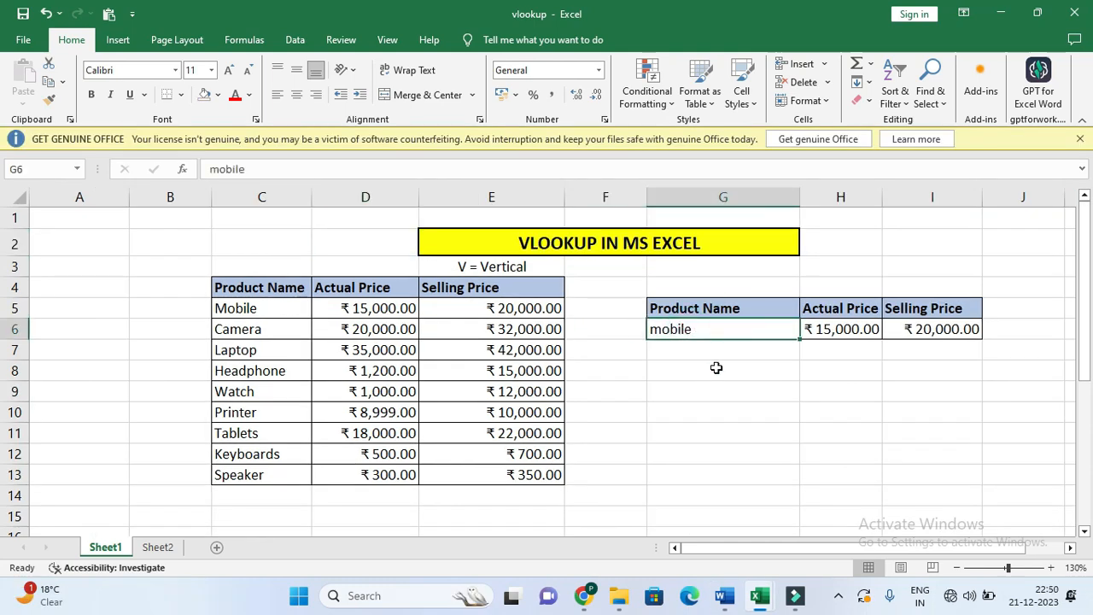
{"action": "type", "text": "came"}
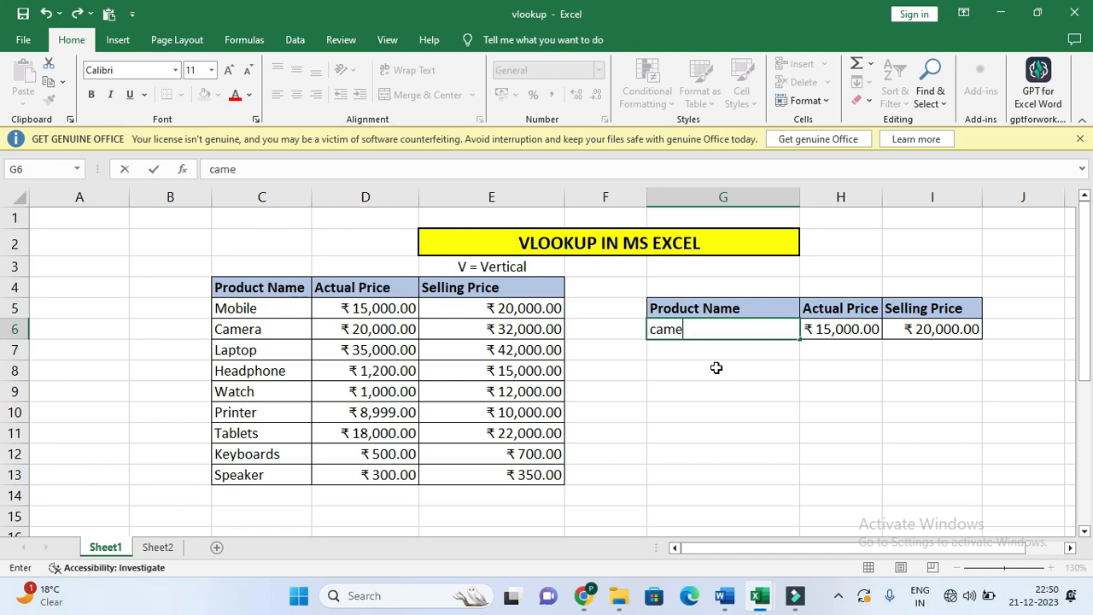
{"action": "type", "text": "ra"}
{"action": "key", "text": "Return"}
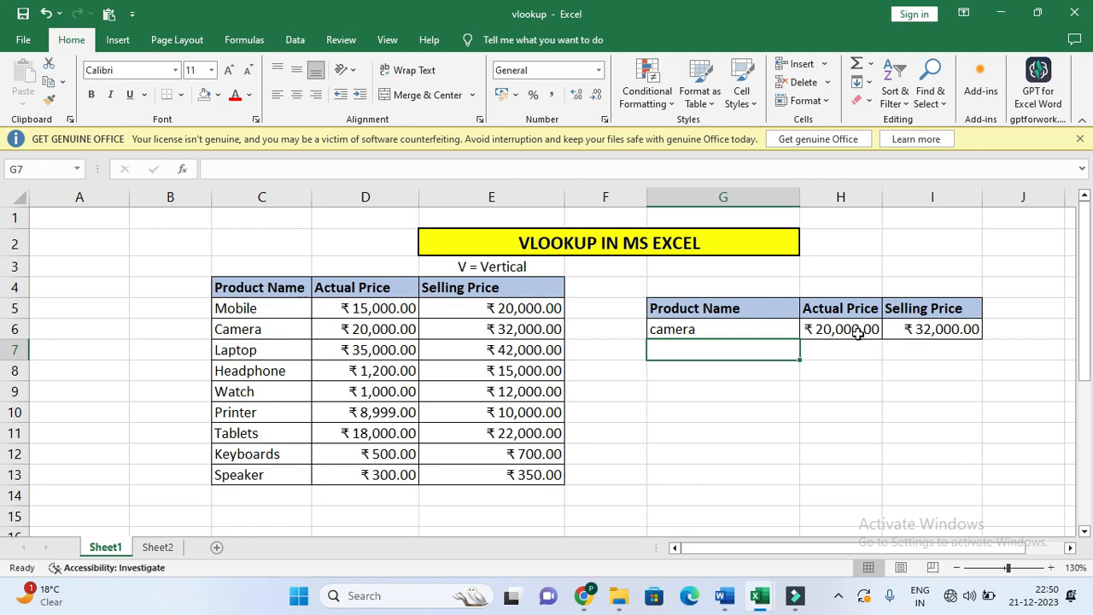
- Test the lookup by changing the product name in G6 to "laptop"
{"action": "left_click", "coordinate": [729, 329]}
{"action": "type", "text": "lap"}
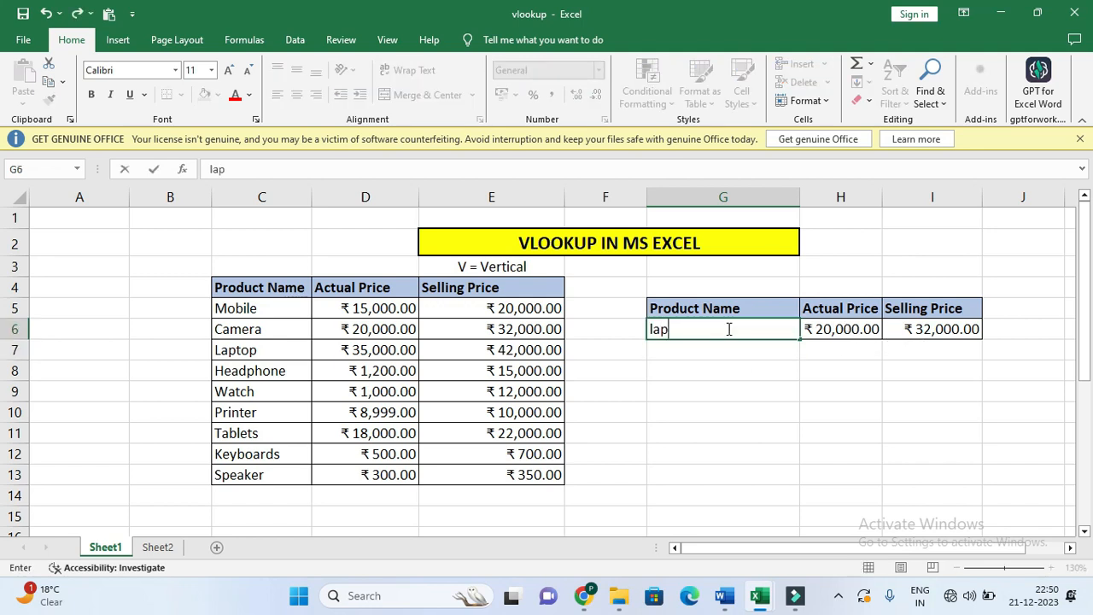
{"action": "type", "text": "top"}
{"action": "key", "text": "Return"}
- Test the lookup by changing the product name in G6 to "watch"
{"action": "left_click", "coordinate": [727, 329]}
{"action": "type", "text": "watch"}
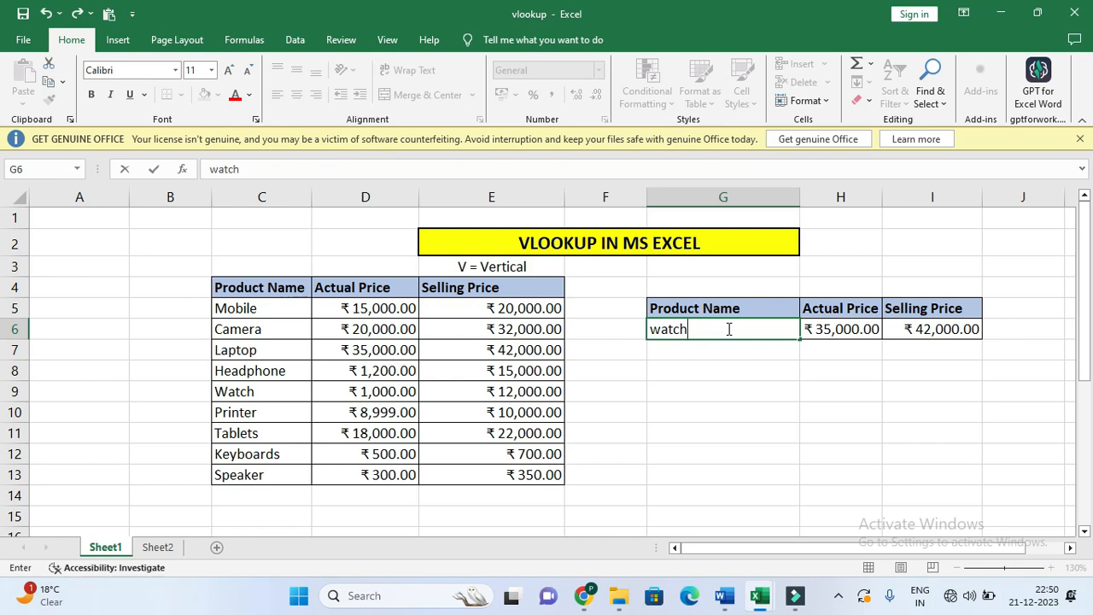
{"action": "key", "text": "Return"}
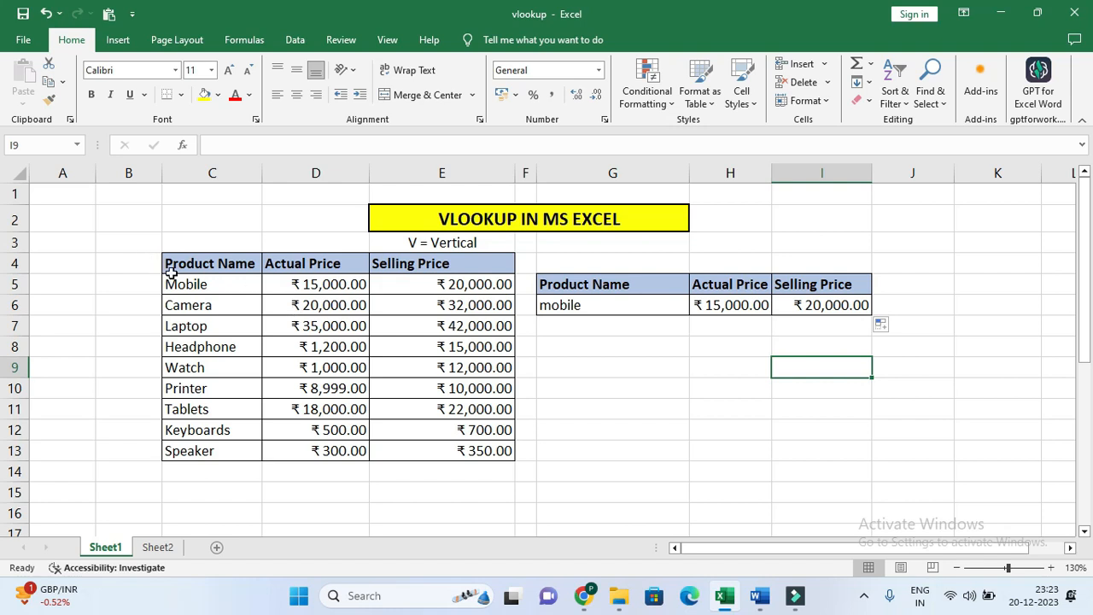
- Copy the price table C4:E13 and paste it transposed at A20 in the HLOOKUP section
{"action": "left_click_drag", "start_coordinate": [174, 269], "coordinate": [504, 450]}
{"action": "key", "text": "ctrl+c"}
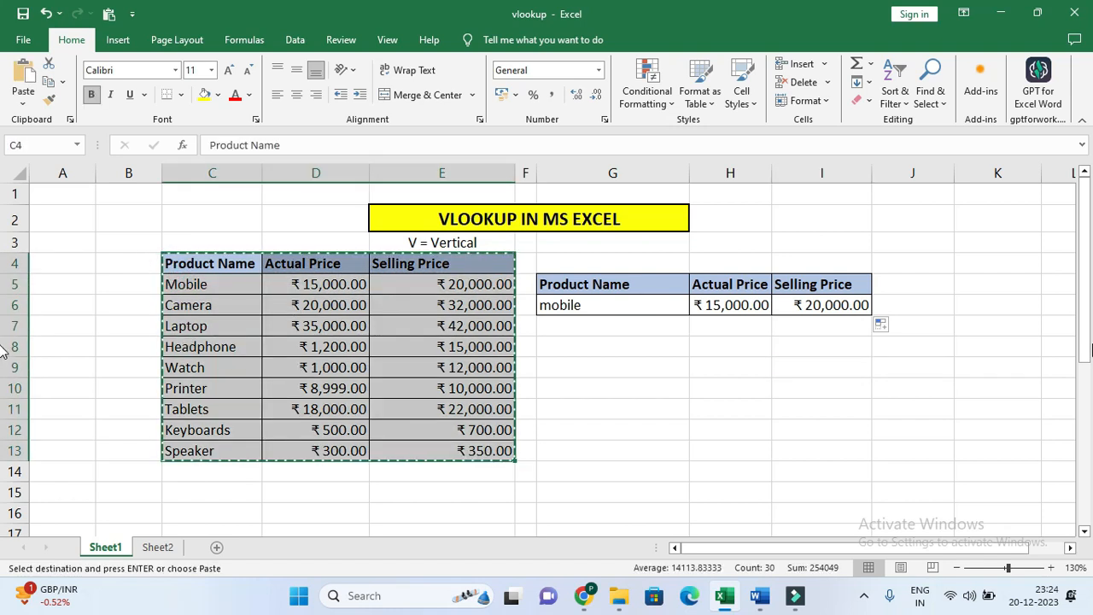
{"action": "left_click_drag", "start_coordinate": [1087, 327], "coordinate": [1085, 342]}
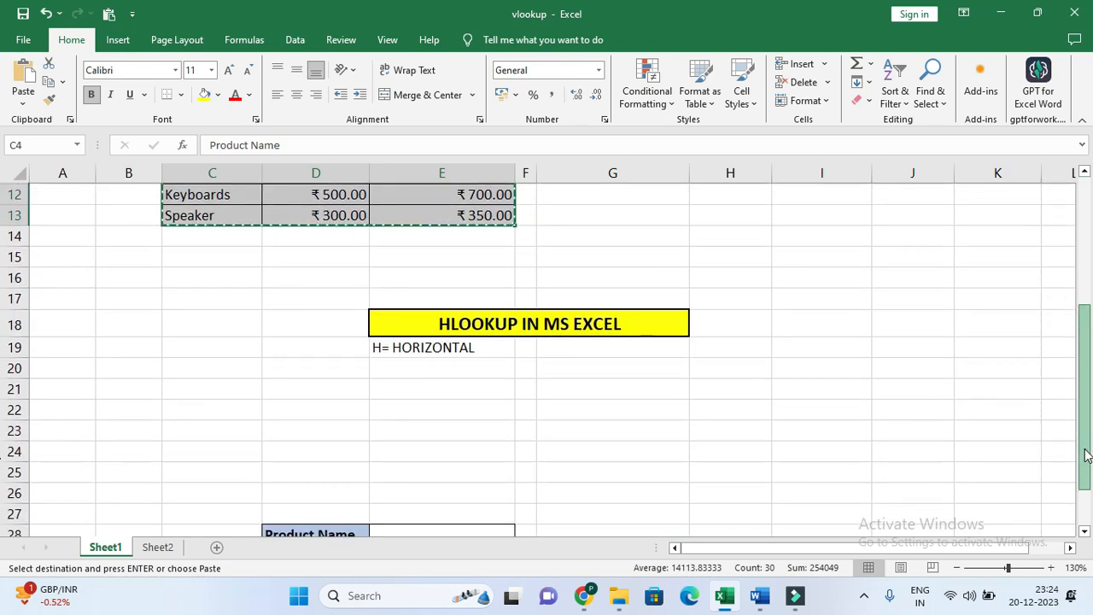
{"action": "left_click", "coordinate": [77, 369]}
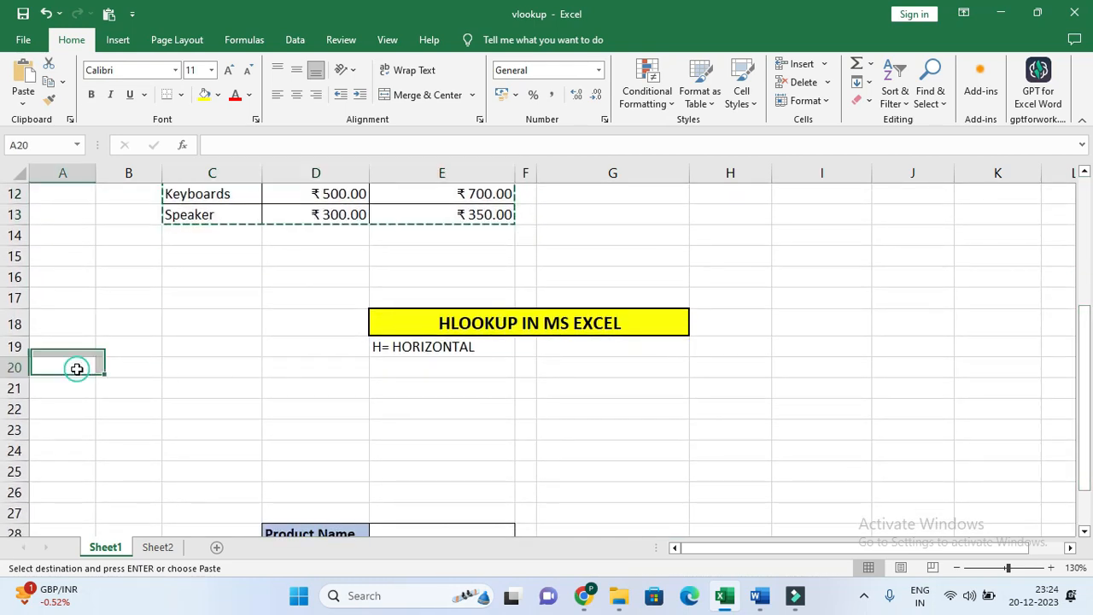
{"action": "right_click", "coordinate": [77, 369]}
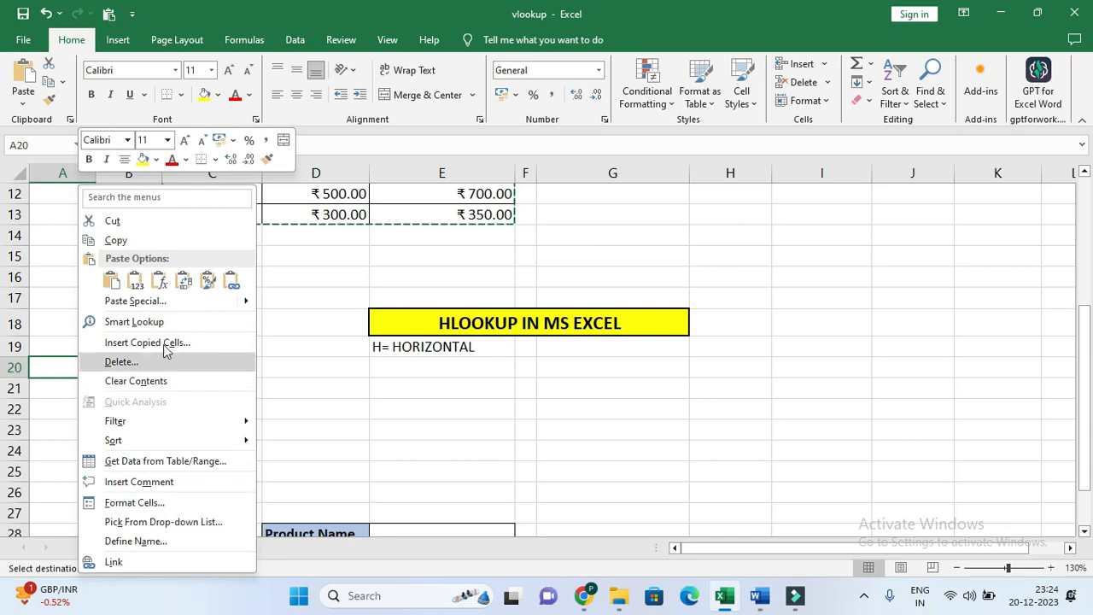
{"action": "left_click", "coordinate": [145, 302]}
{"action": "left_click", "coordinate": [194, 411]}
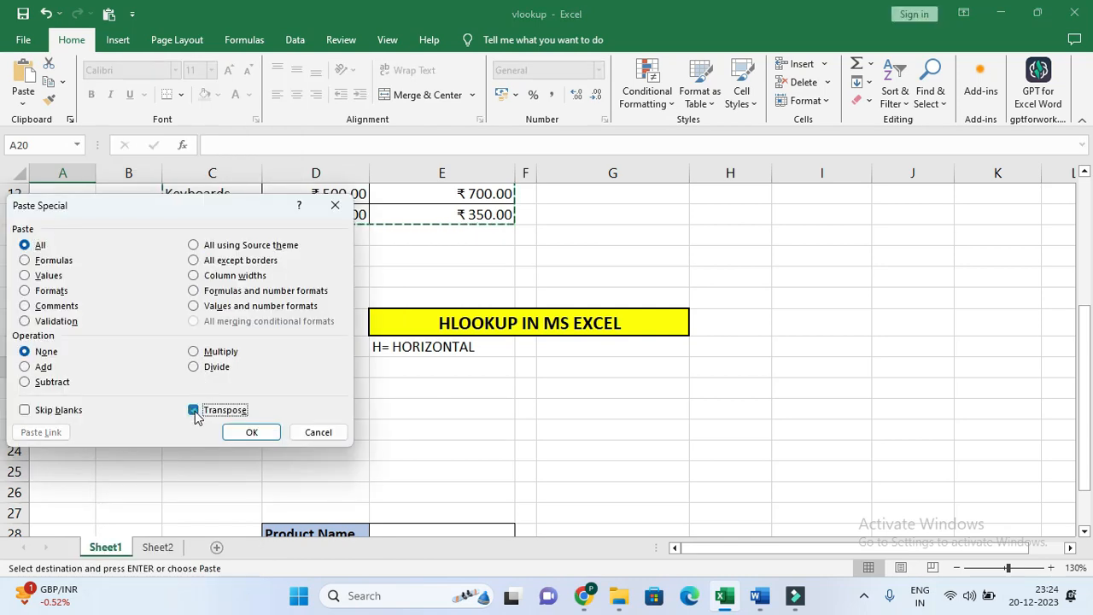
{"action": "left_click", "coordinate": [251, 432]}
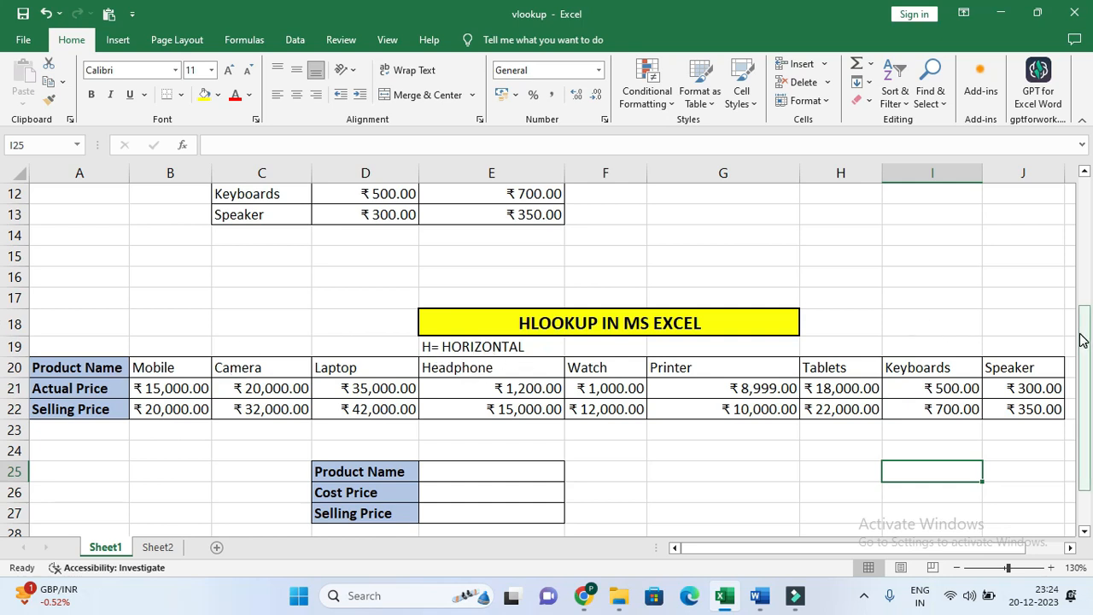
- Rename the Cost Price label in D26 as "Actual Price"
{"action": "left_click_drag", "start_coordinate": [1083, 340], "coordinate": [1091, 219]}
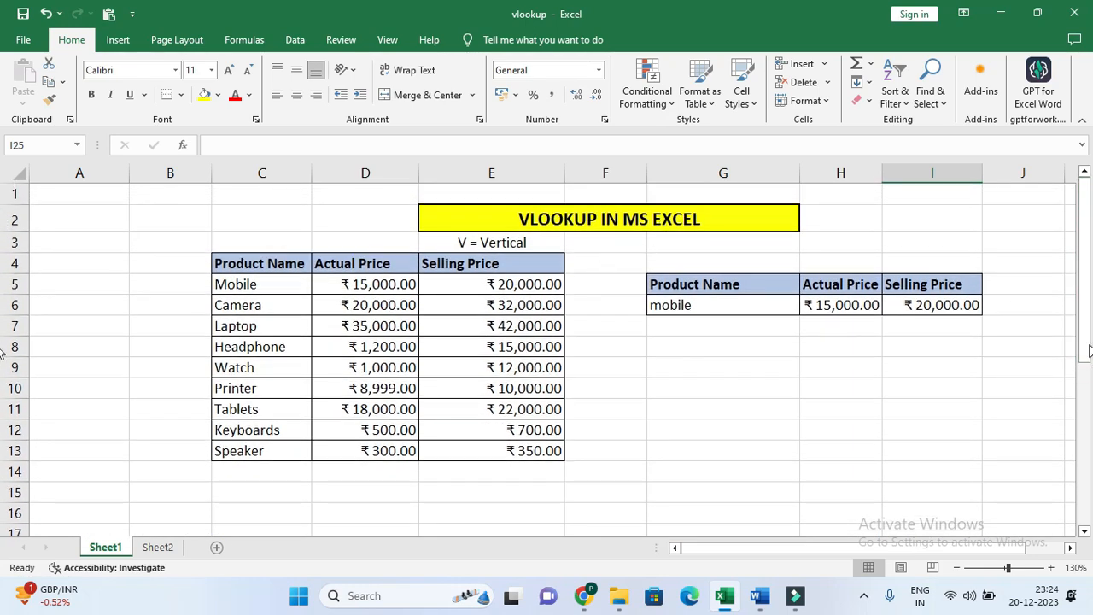
{"action": "left_click_drag", "start_coordinate": [1089, 350], "coordinate": [1089, 366]}
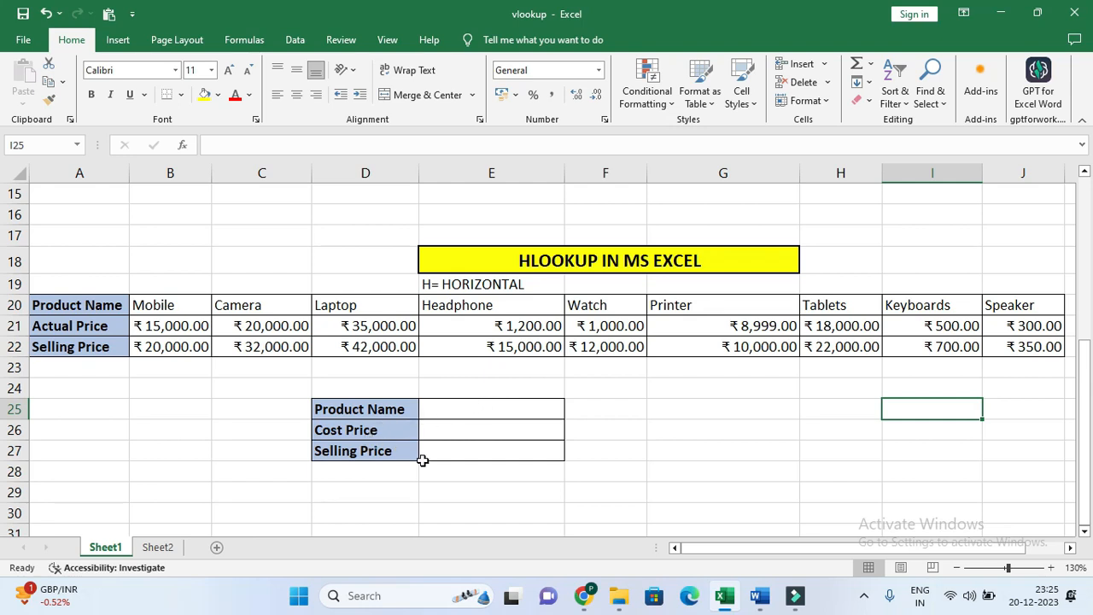
{"action": "double_click", "coordinate": [343, 430]}
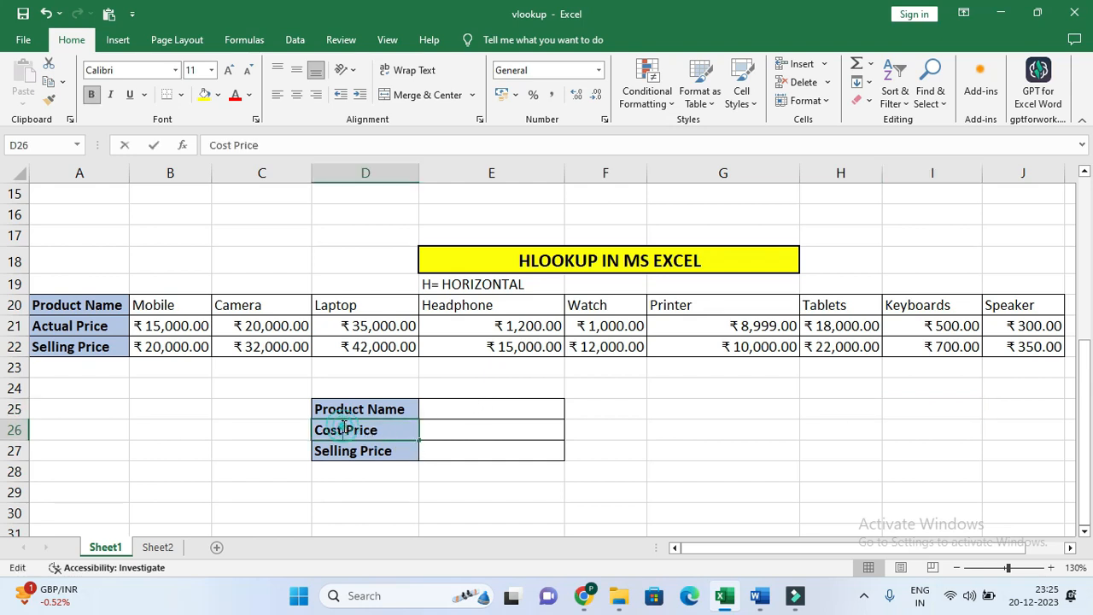
{"action": "key", "text": "BackSpace"}
{"action": "key", "text": "BackSpace"}
{"action": "key", "text": "BackSpace"}
{"action": "key", "text": "BackSpace"}
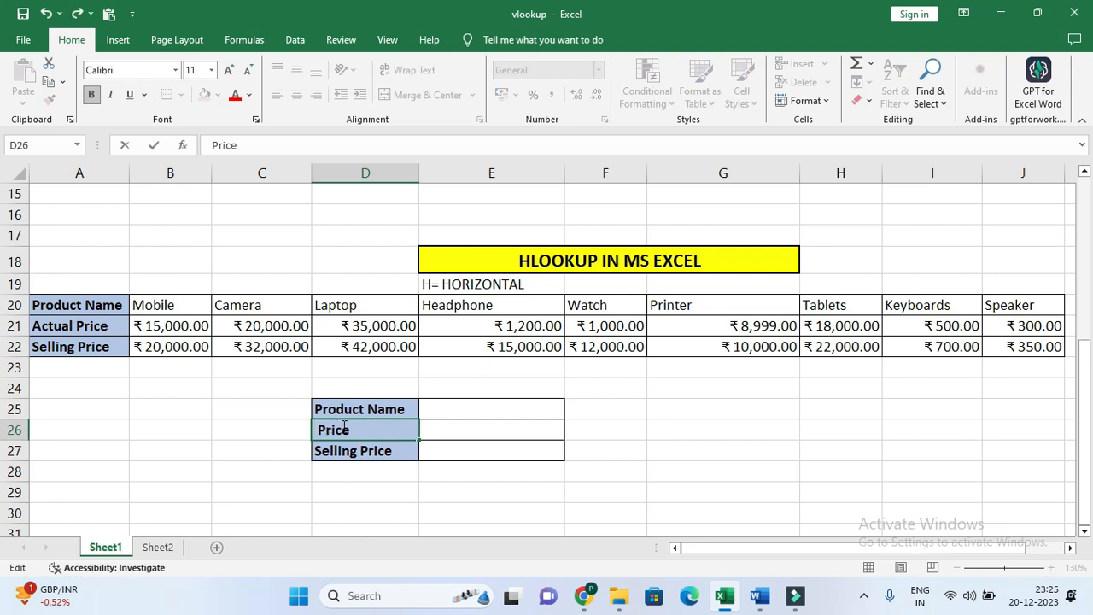
{"action": "type", "text": "A "}
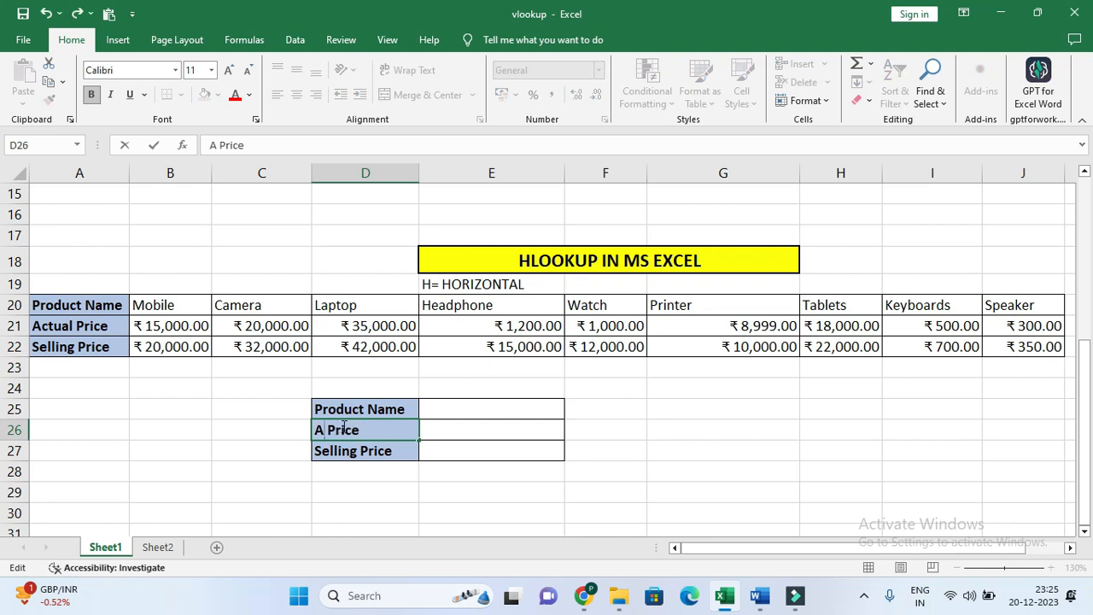
{"action": "type", "text": "ctual"}
{"action": "key", "text": "Return"}
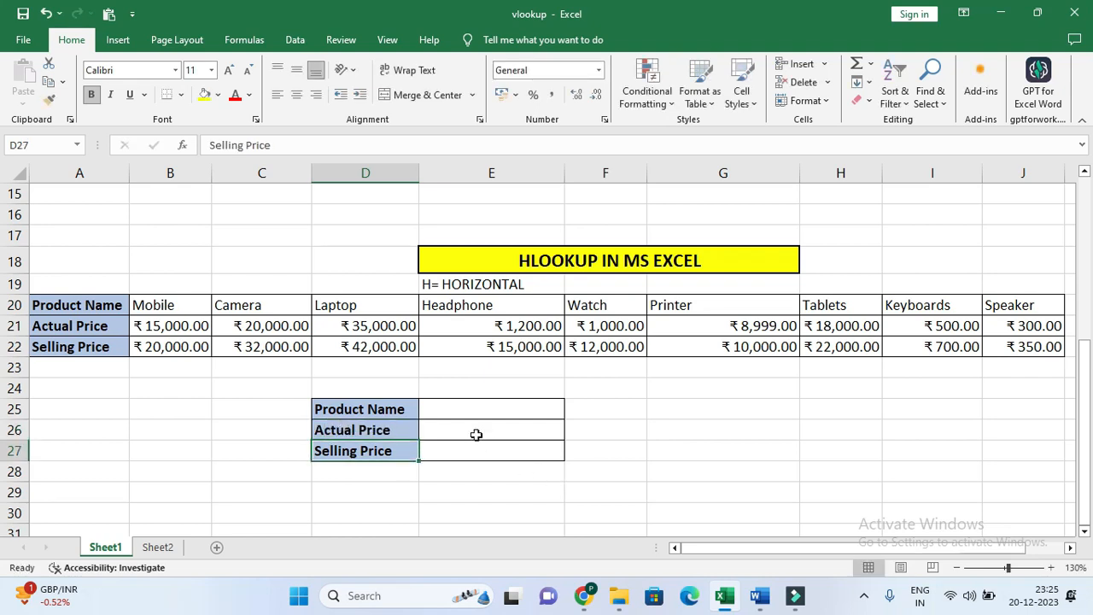
- Enter the formula =HLOOKUP(E25,A20:J22,2,0) in the Actual Price cell E26
{"action": "left_click", "coordinate": [462, 430]}
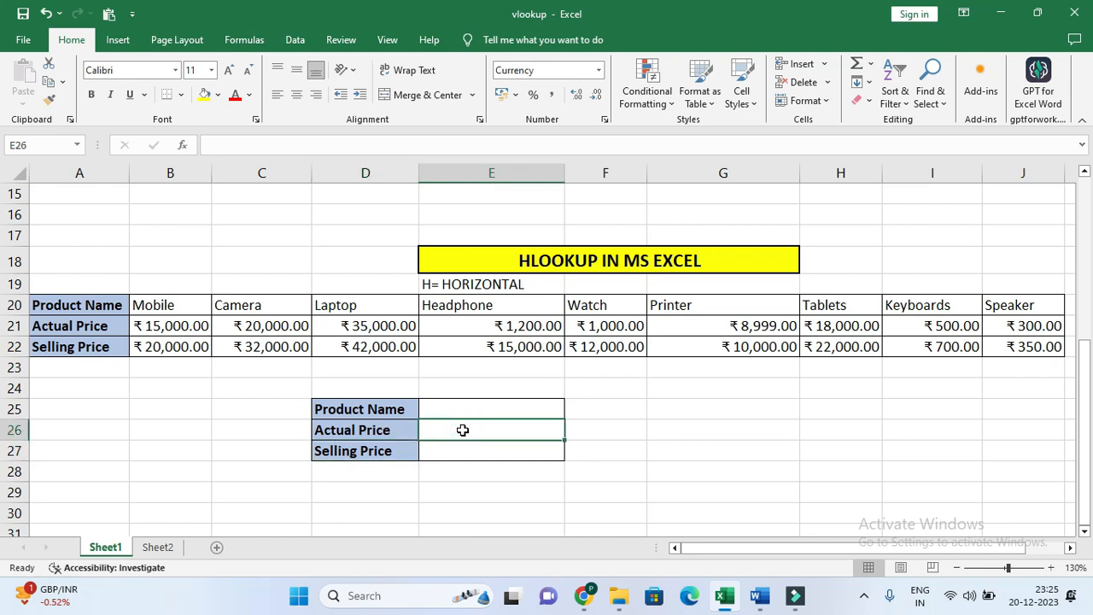
{"action": "type", "text": "="}
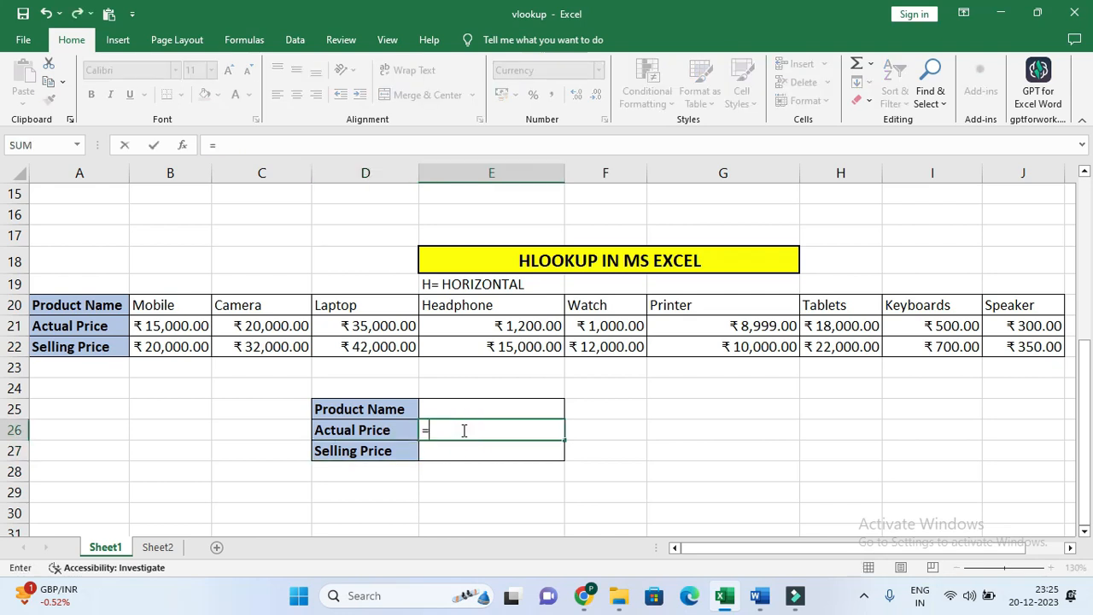
{"action": "type", "text": "h"}
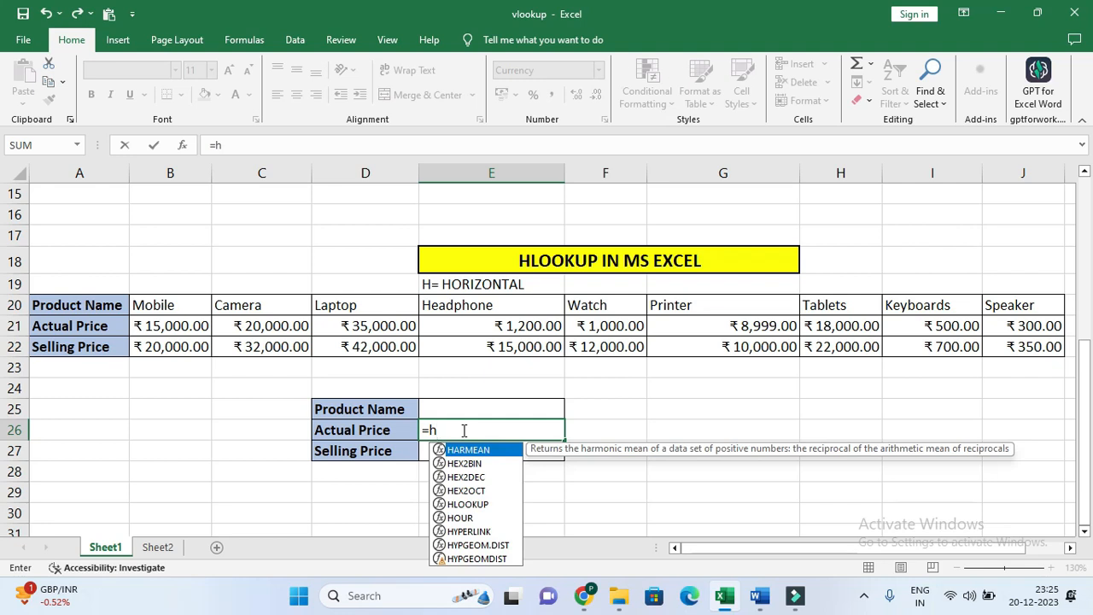
{"action": "type", "text": "l"}
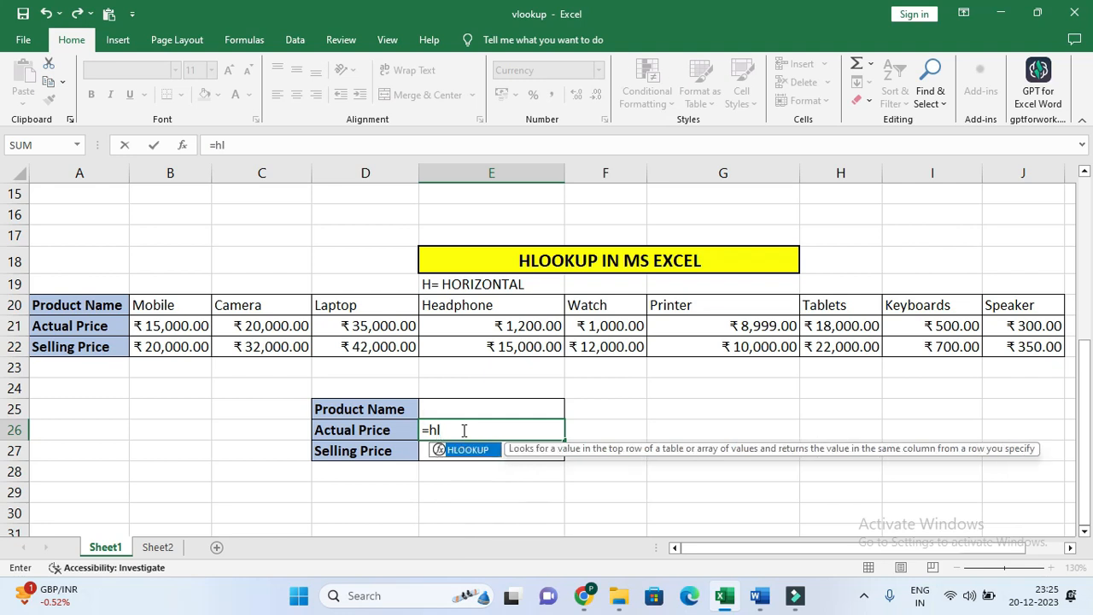
{"action": "key", "text": "Tab"}
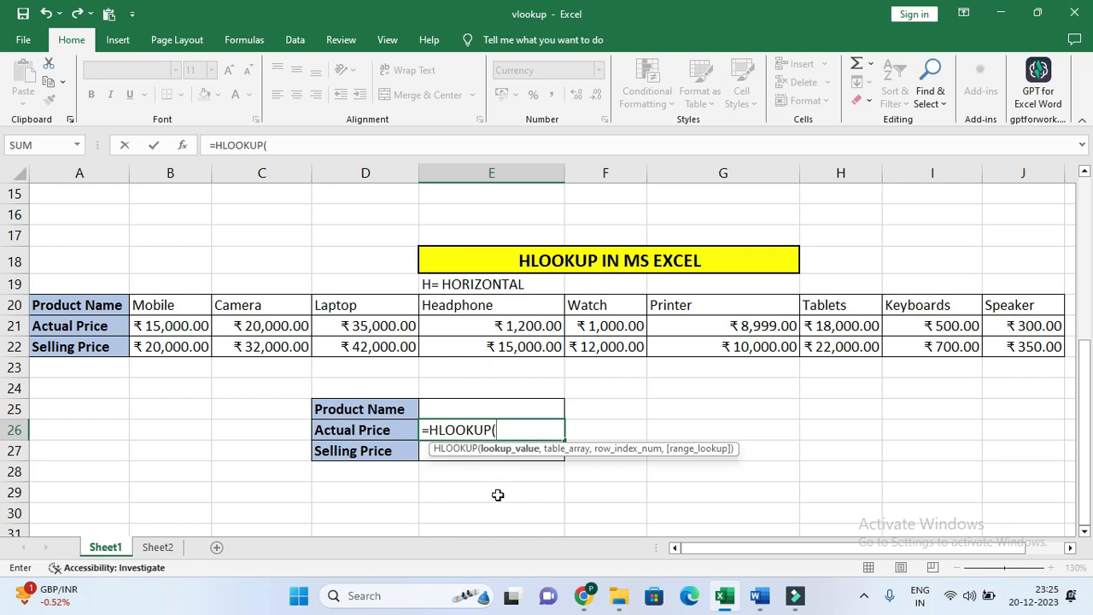
{"action": "left_click", "coordinate": [483, 412]}
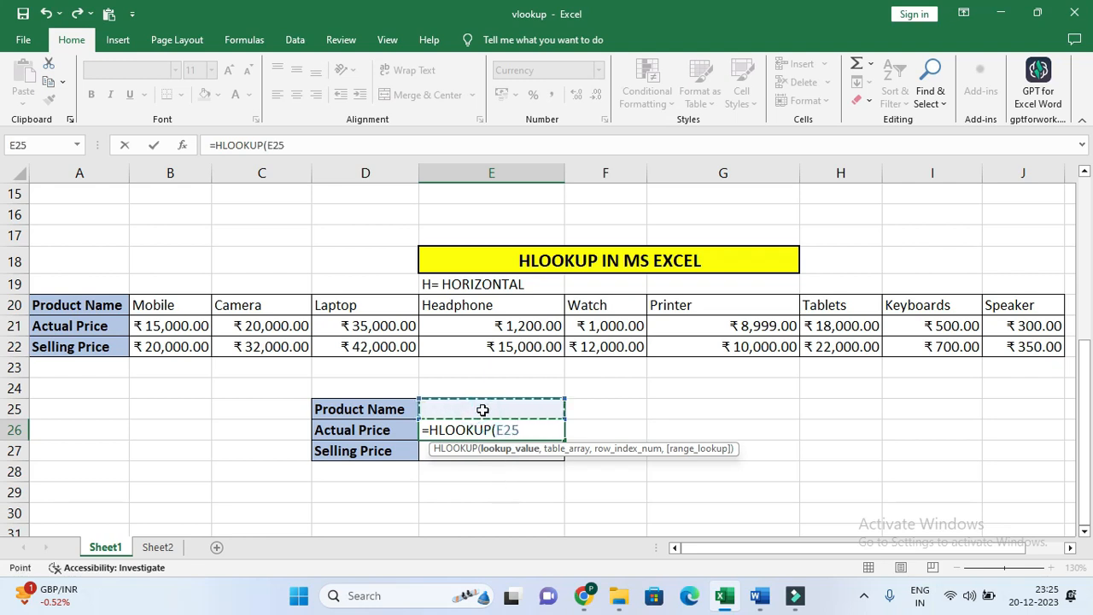
{"action": "type", "text": ","}
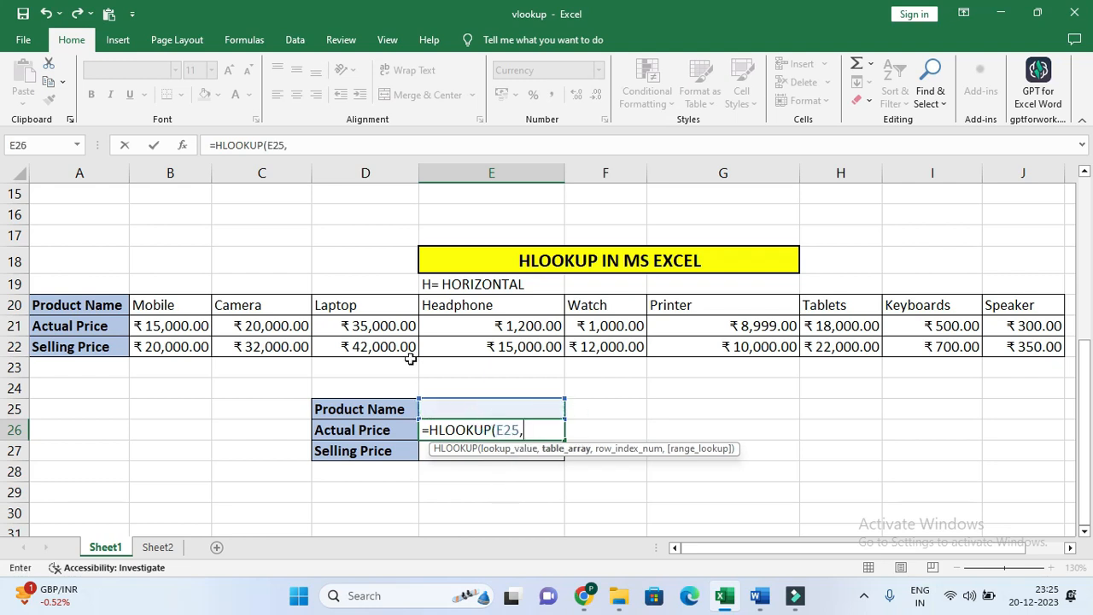
{"action": "left_click_drag", "start_coordinate": [49, 304], "coordinate": [1004, 340]}
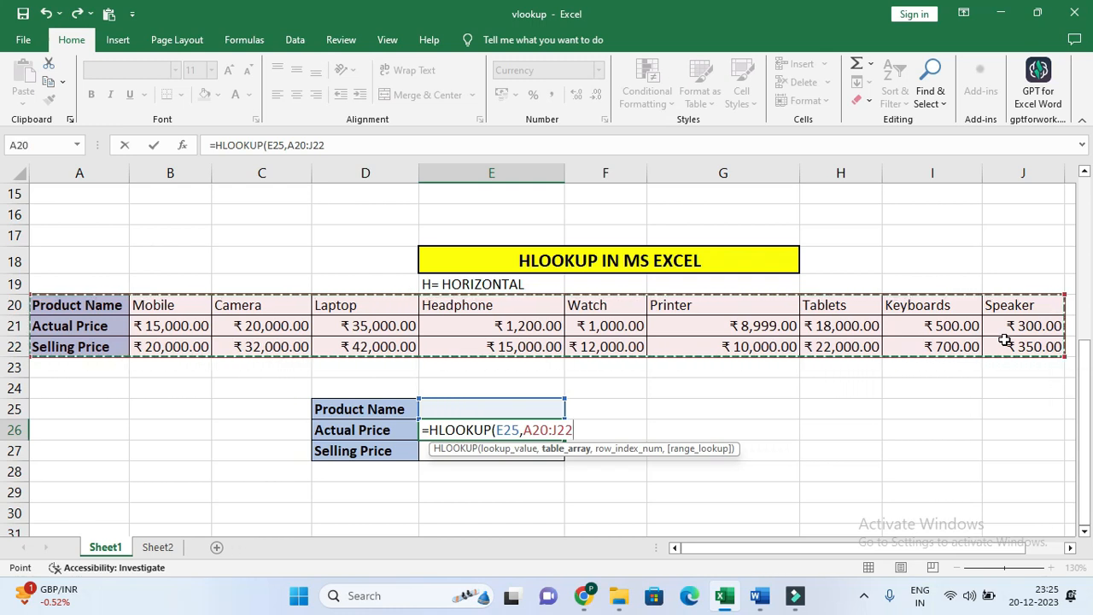
{"action": "type", "text": ","}
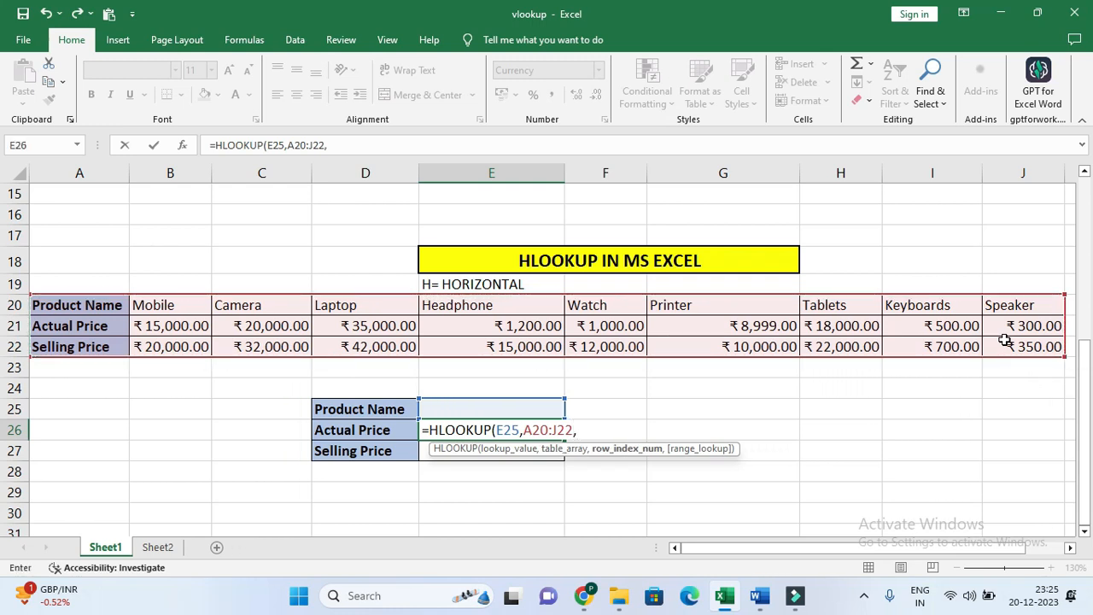
{"action": "type", "text": "2,"}
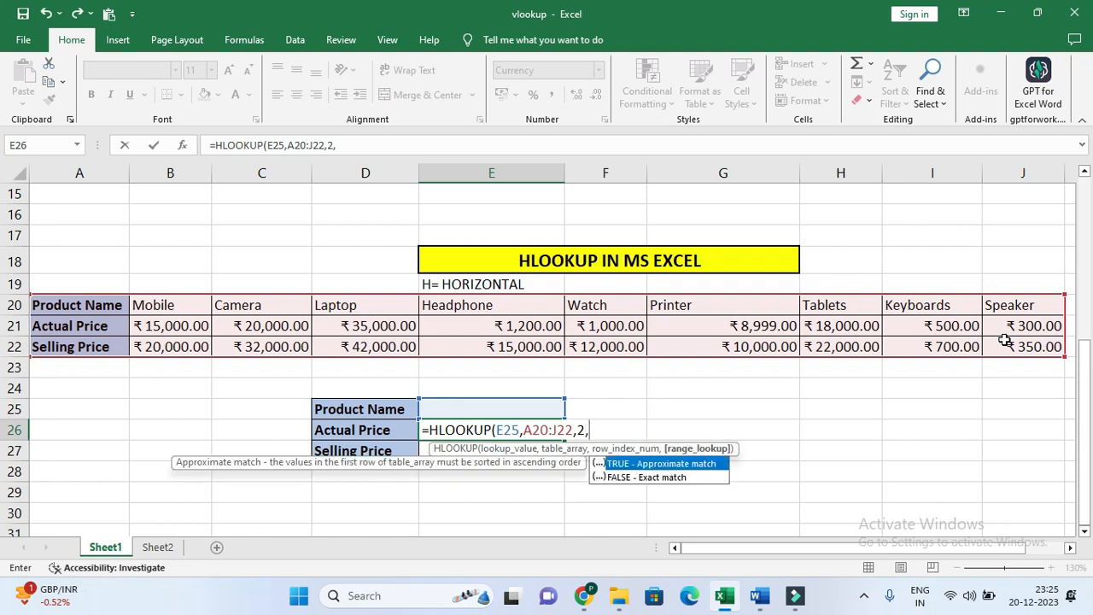
{"action": "type", "text": "0"}
{"action": "key", "text": "ctrl+Return"}
{"action": "key", "text": "Return"}
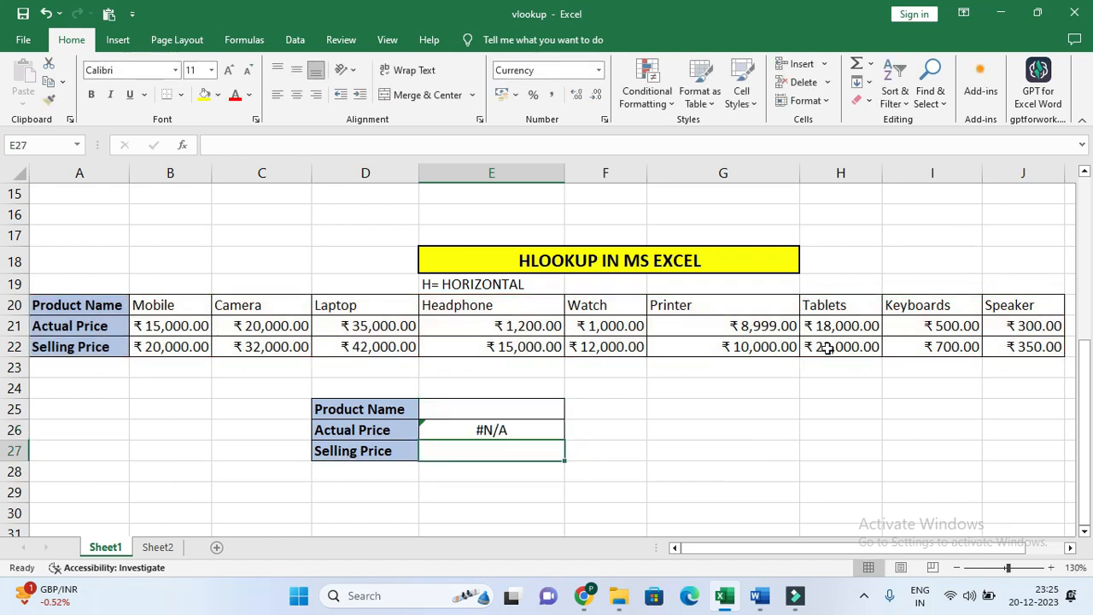
- Enter "laptop" as the product name in E25
{"action": "left_click", "coordinate": [442, 408]}
{"action": "type", "text": "laptop"}
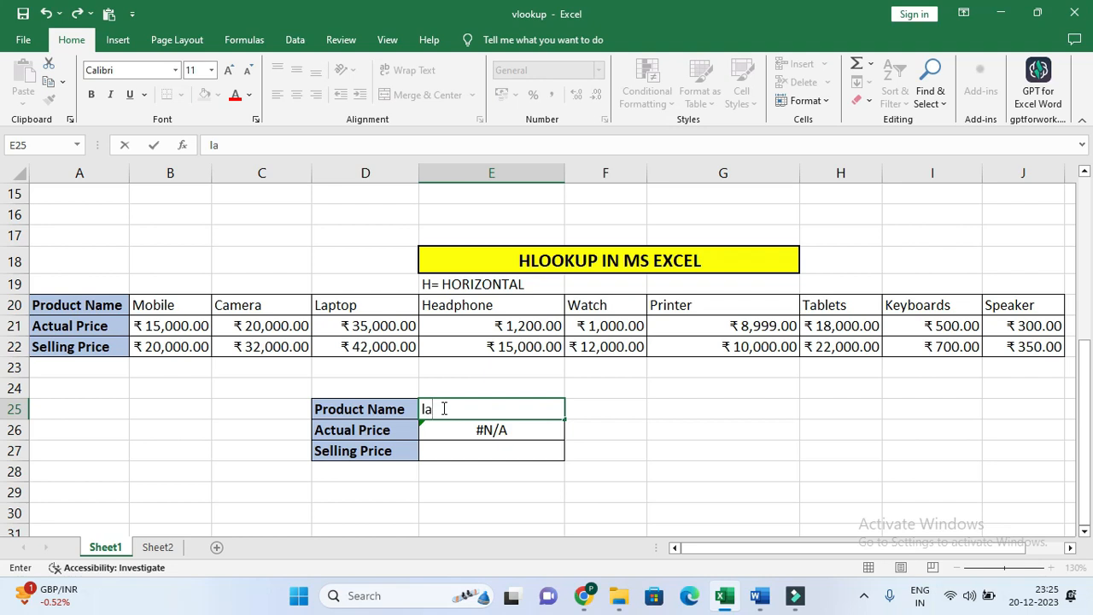
{"action": "key", "text": "Return"}
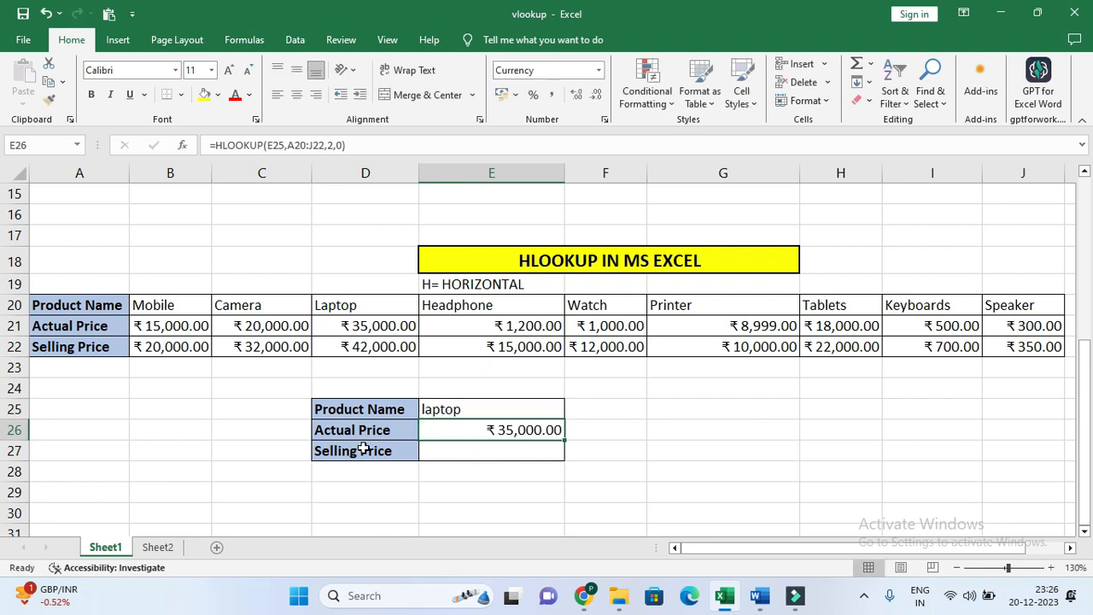
- Fill the HLOOKUP formula from E26 down into the Selling Price cell E27
{"action": "left_click", "coordinate": [535, 430]}
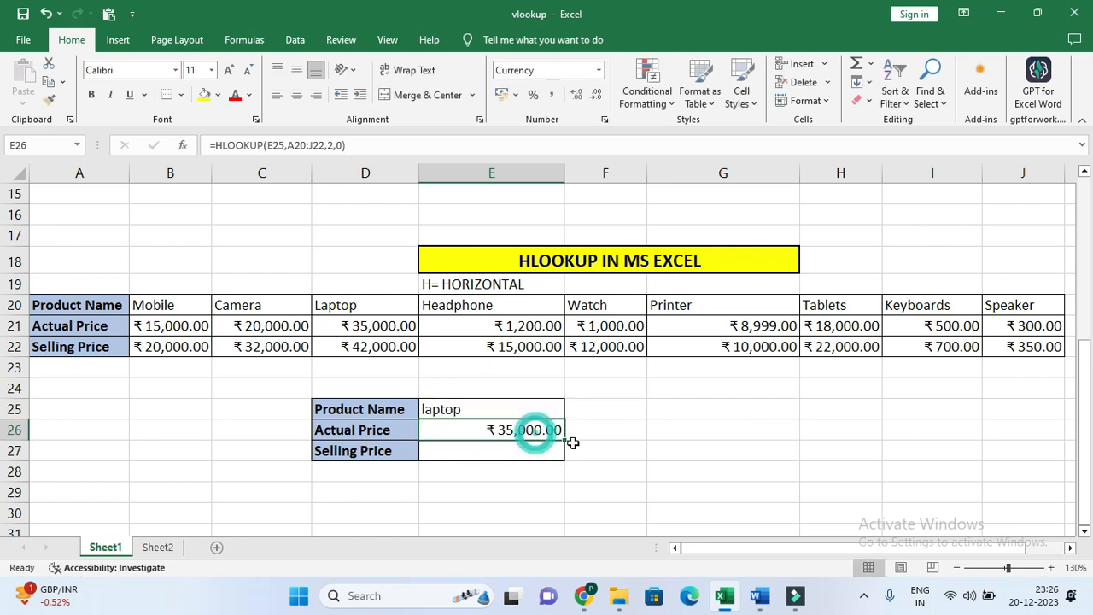
{"action": "left_click_drag", "start_coordinate": [563, 439], "coordinate": [564, 443]}
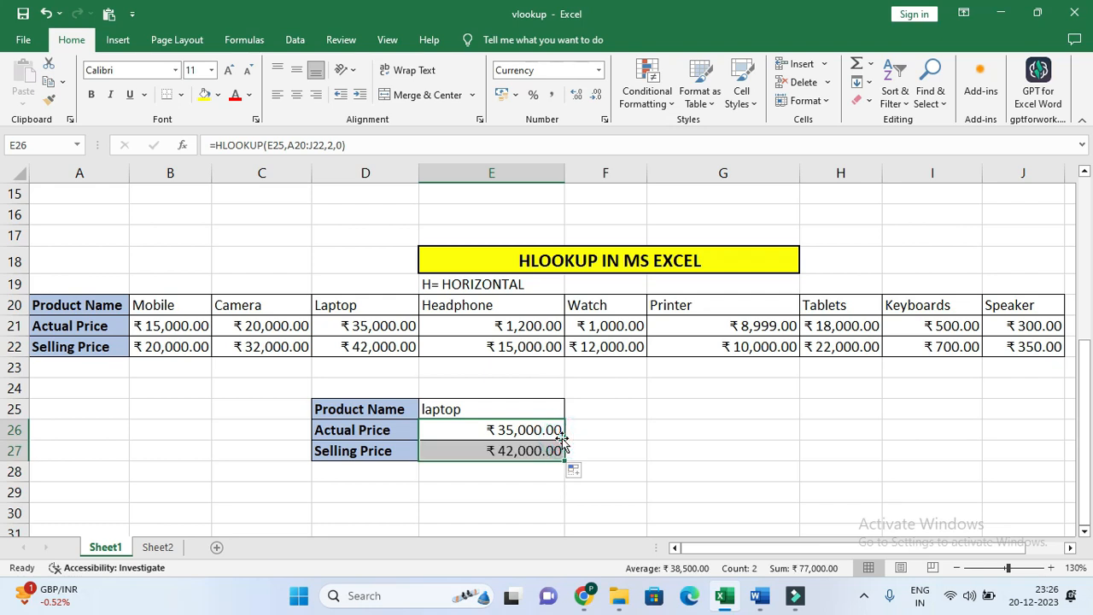
{"action": "left_click", "coordinate": [470, 408]}
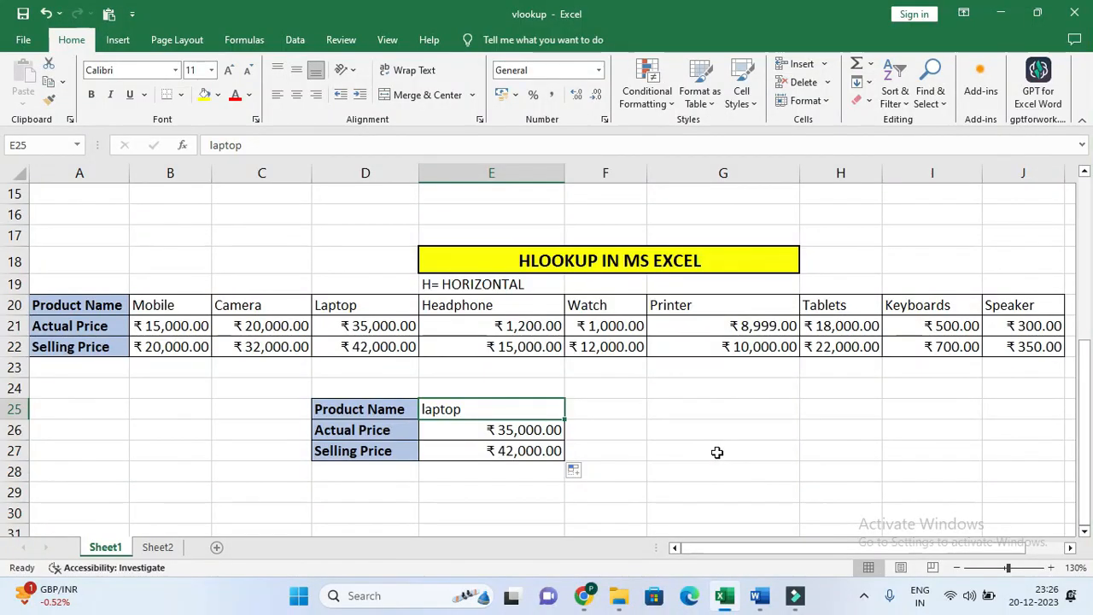
{"action": "left_click", "coordinate": [714, 451]}
- Start a data validation rule for the product name cell E25 that allows values from a List
{"action": "left_click", "coordinate": [506, 415]}
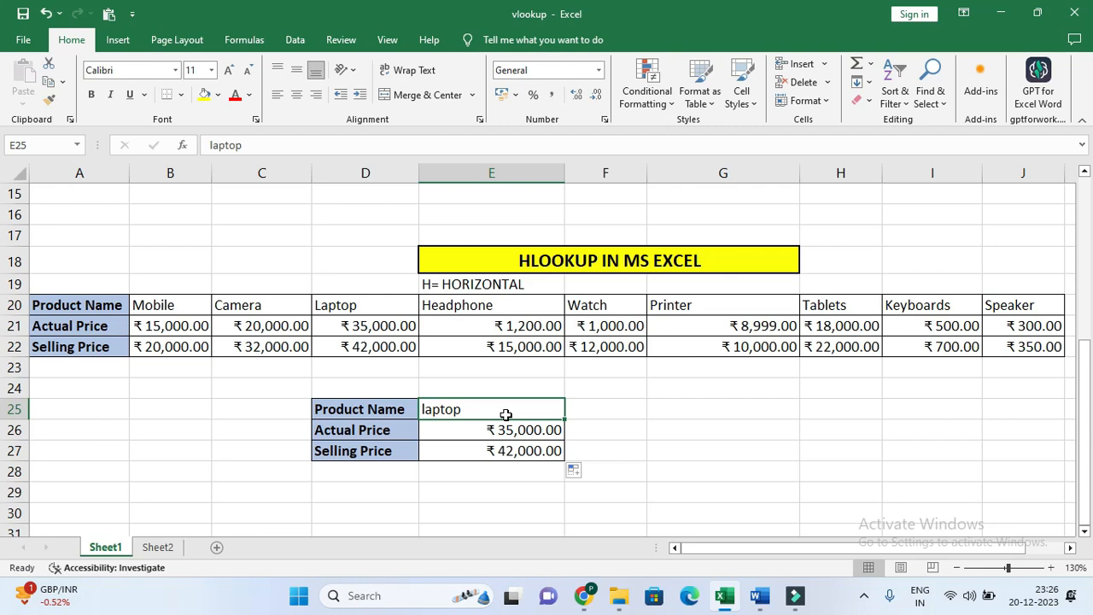
{"action": "left_click", "coordinate": [296, 40]}
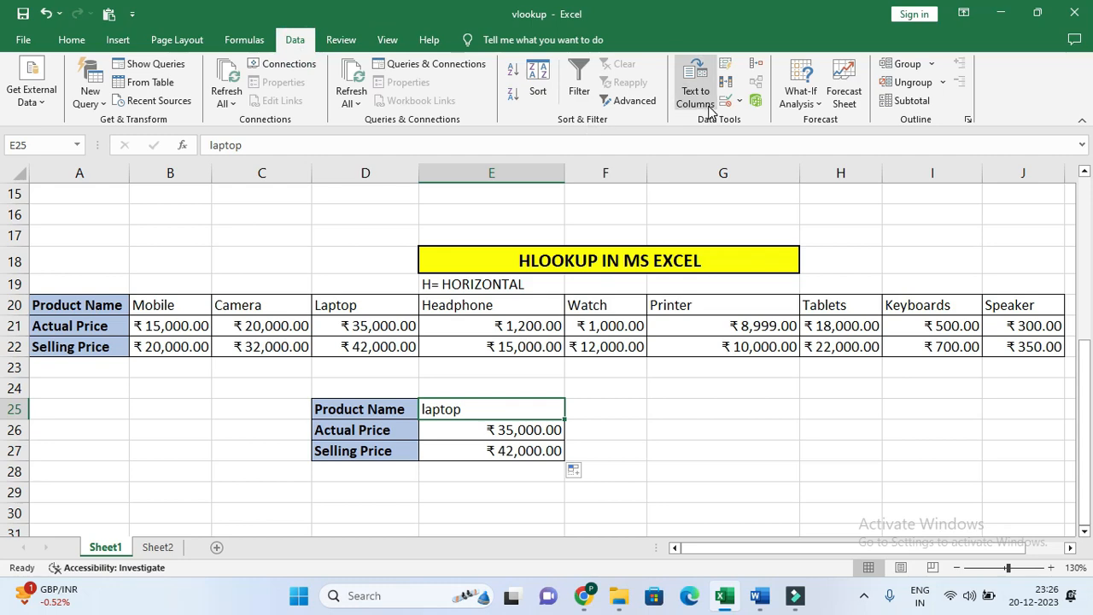
{"action": "left_click", "coordinate": [740, 102]}
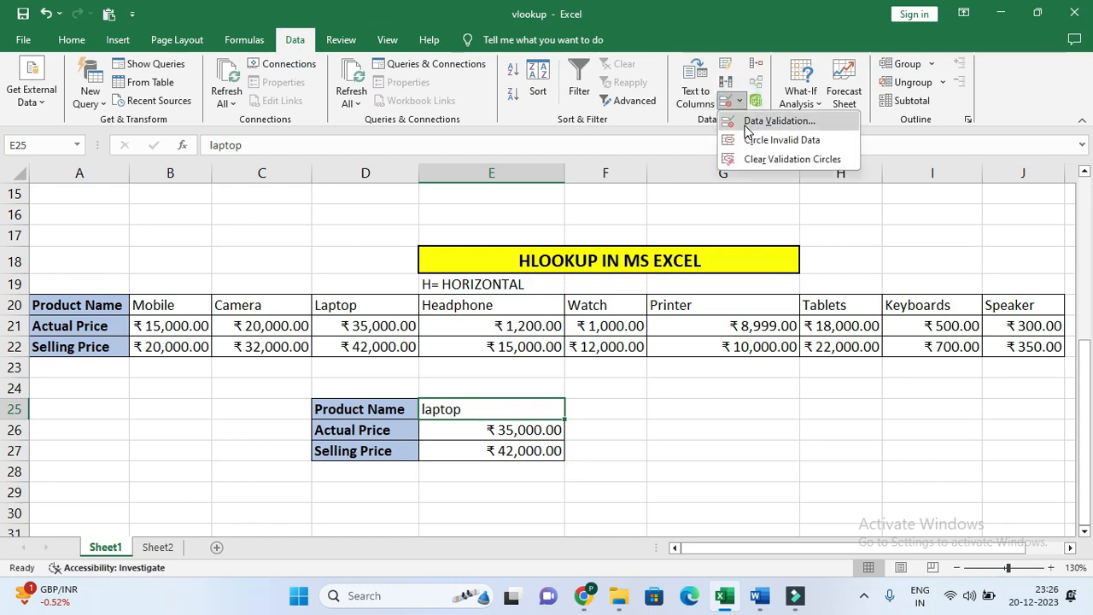
{"action": "left_click", "coordinate": [748, 124]}
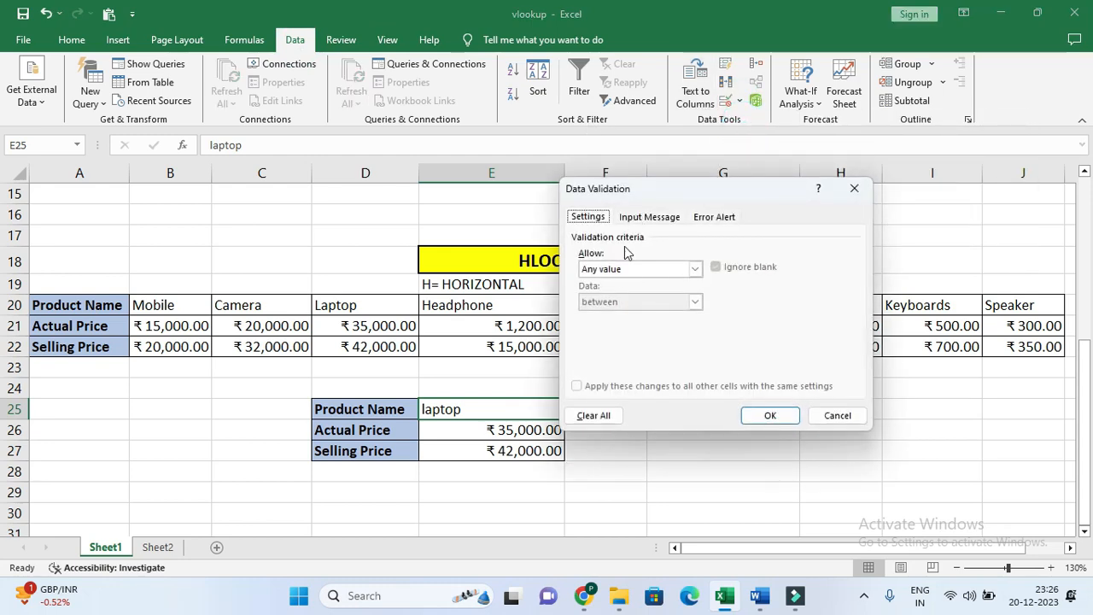
{"action": "left_click", "coordinate": [694, 270]}
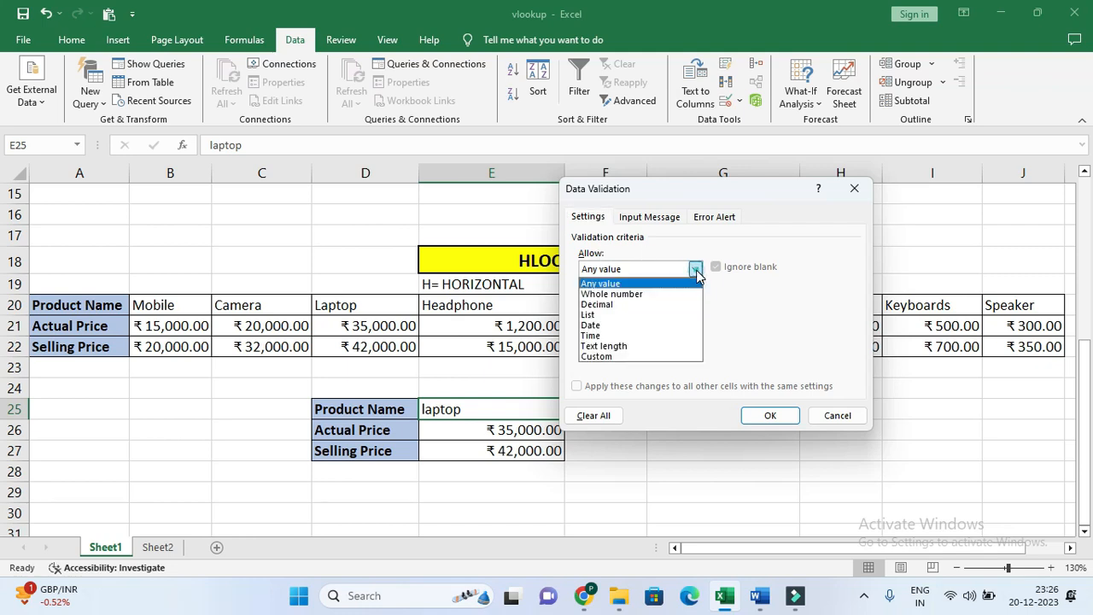
{"action": "left_click", "coordinate": [626, 316]}
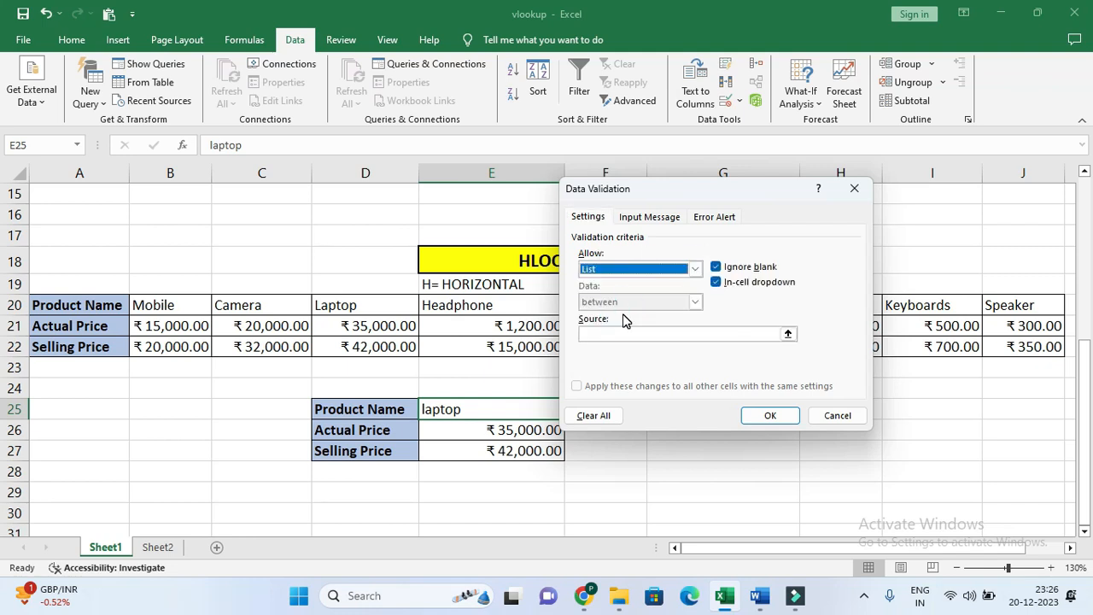
- Set the list source to the product names in =$B$20:$J$20 and apply the validation to E25
{"action": "left_click", "coordinate": [611, 335]}
{"action": "left_click_drag", "start_coordinate": [674, 199], "coordinate": [831, 363]}
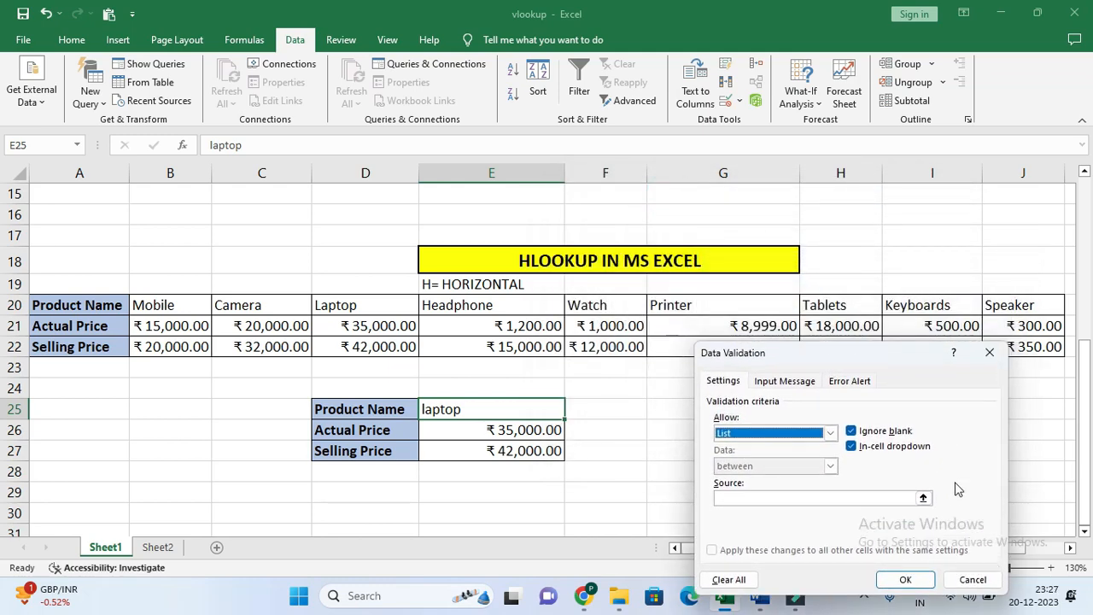
{"action": "left_click", "coordinate": [923, 498]}
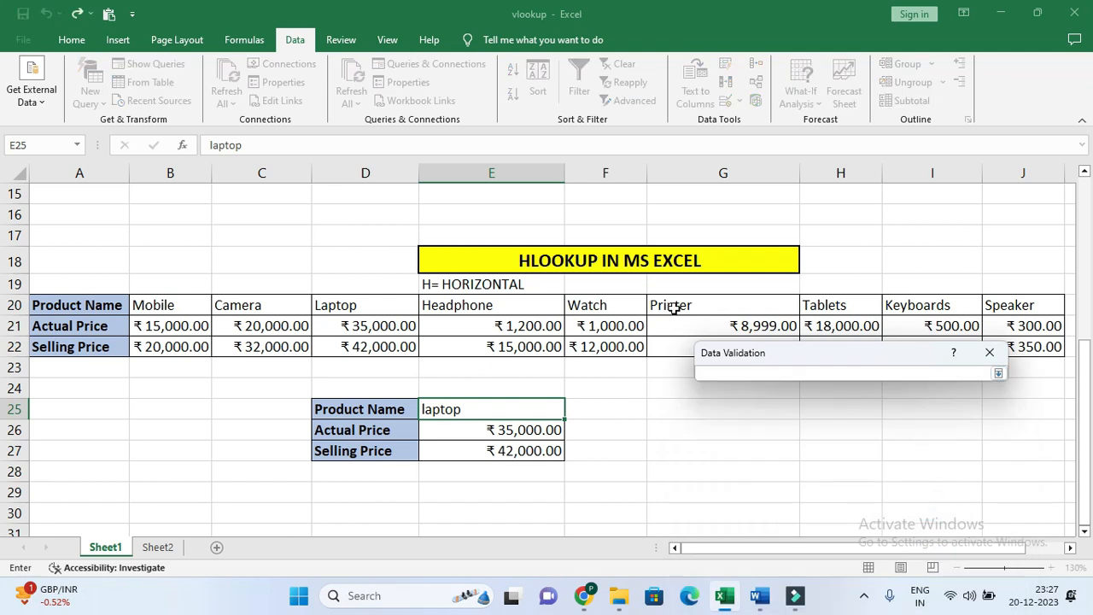
{"action": "left_click_drag", "start_coordinate": [148, 305], "coordinate": [1046, 301]}
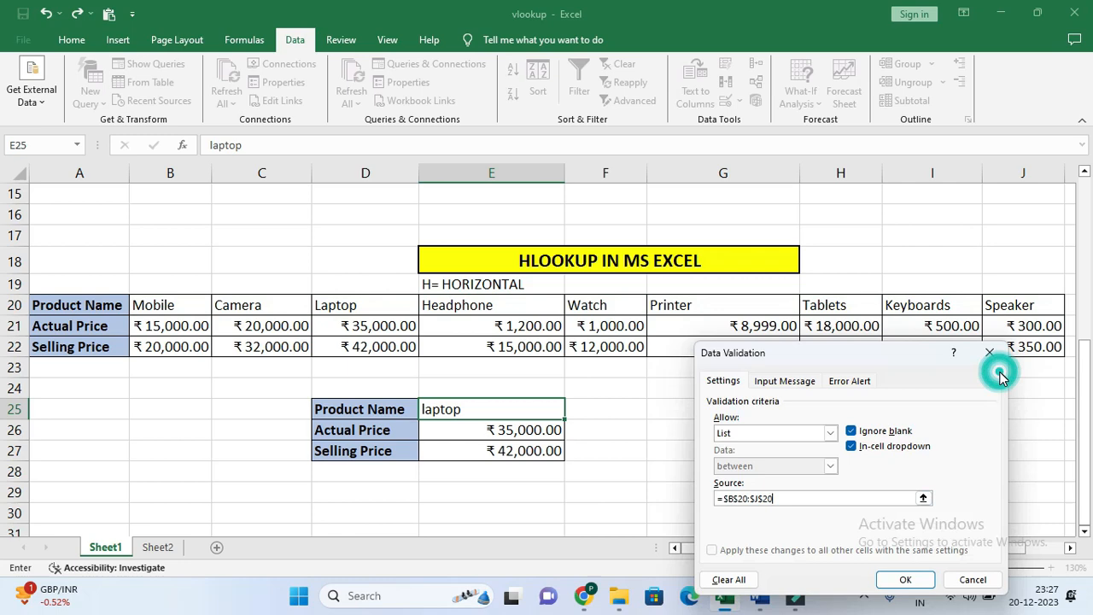
{"action": "left_click", "coordinate": [901, 580]}
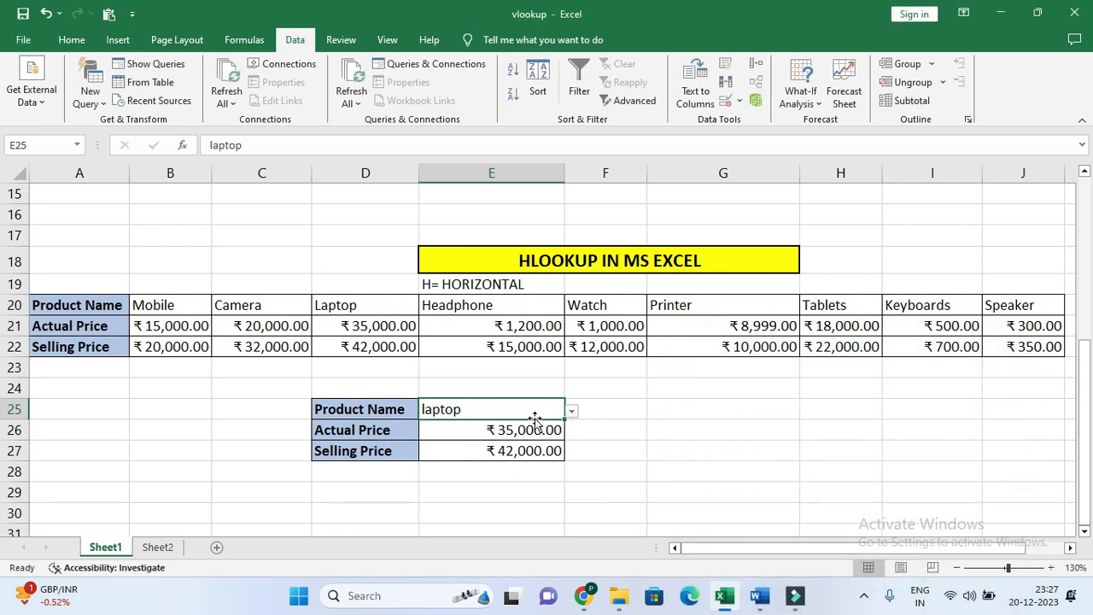
- Test the product drop-down list in E25 by choosing Camera, Laptop and finally Watch
{"action": "left_click", "coordinate": [572, 412]}
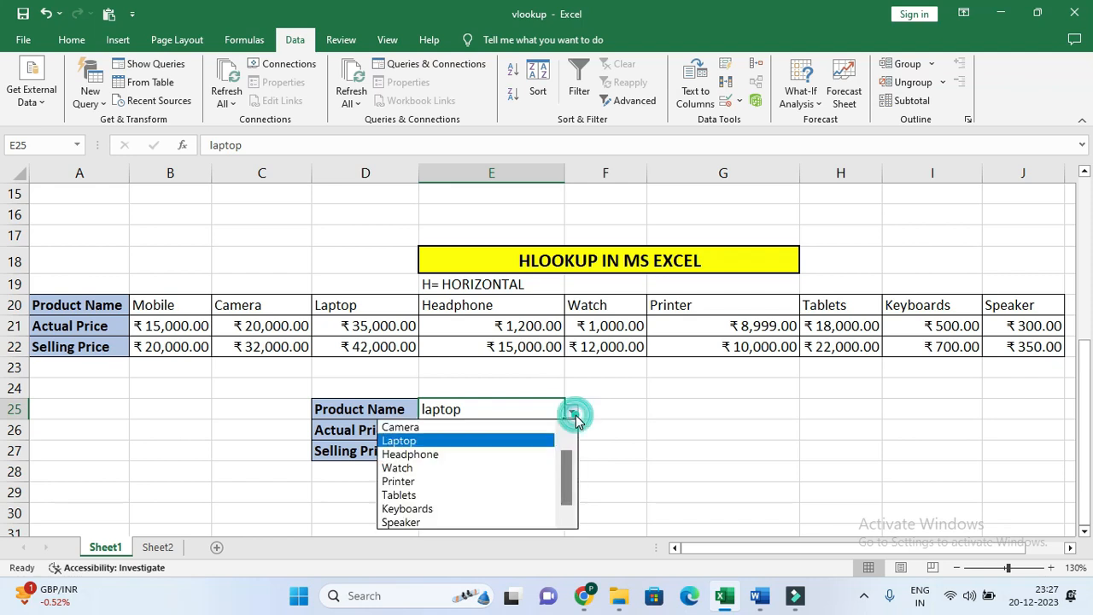
{"action": "left_click_drag", "start_coordinate": [568, 478], "coordinate": [581, 455]}
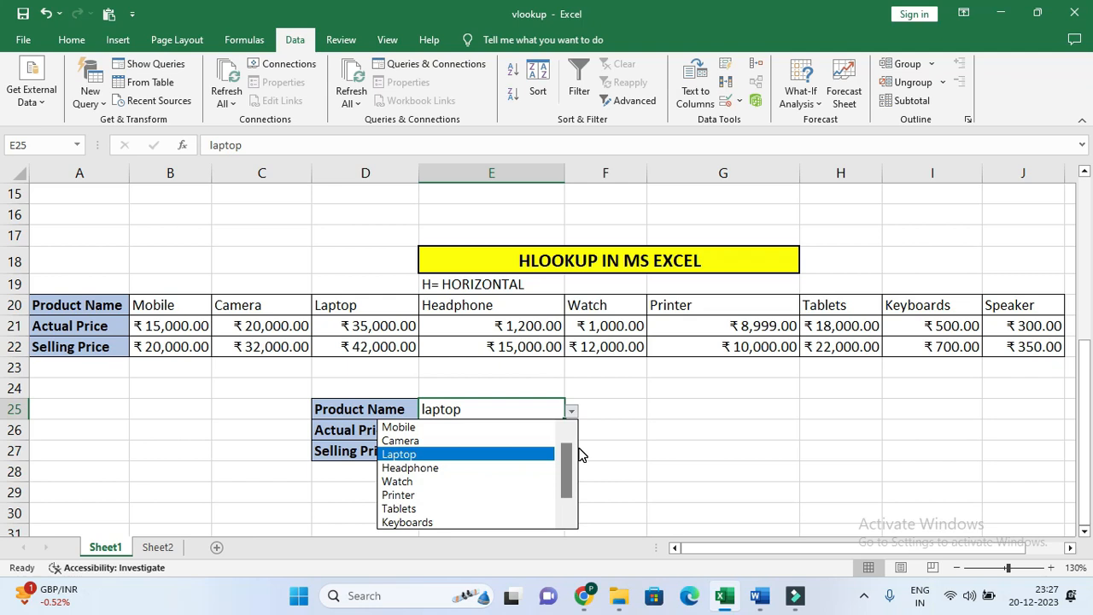
{"action": "left_click", "coordinate": [417, 444]}
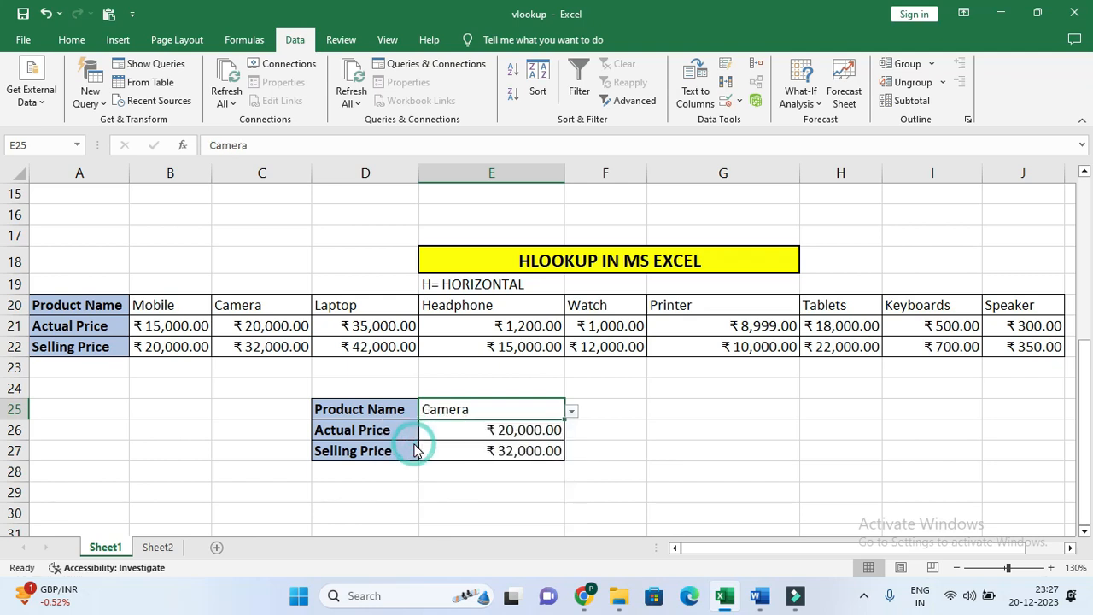
{"action": "left_click", "coordinate": [572, 411]}
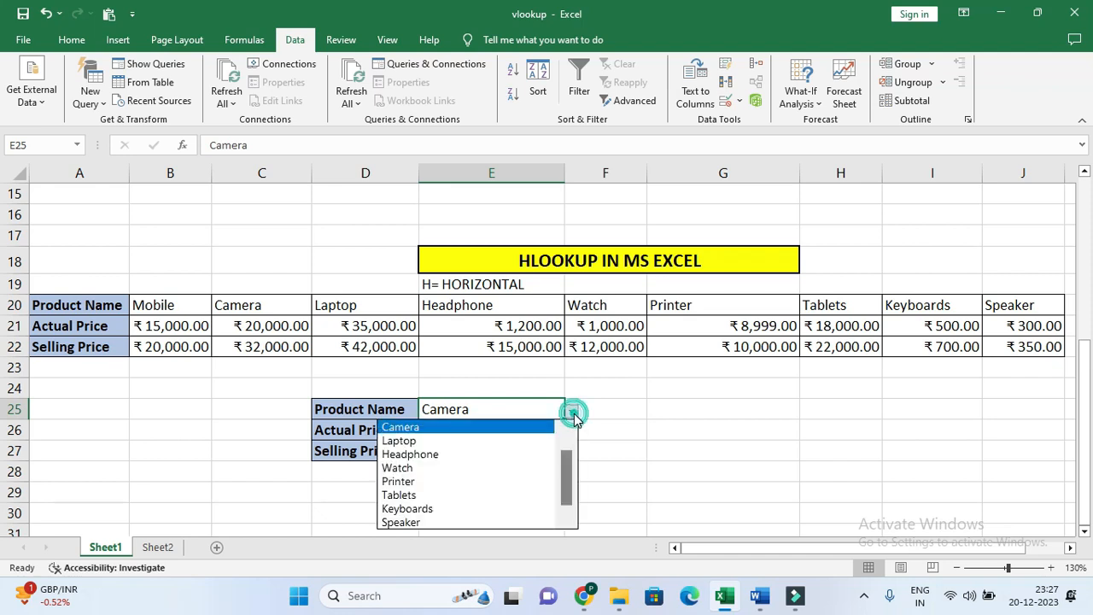
{"action": "left_click", "coordinate": [464, 440]}
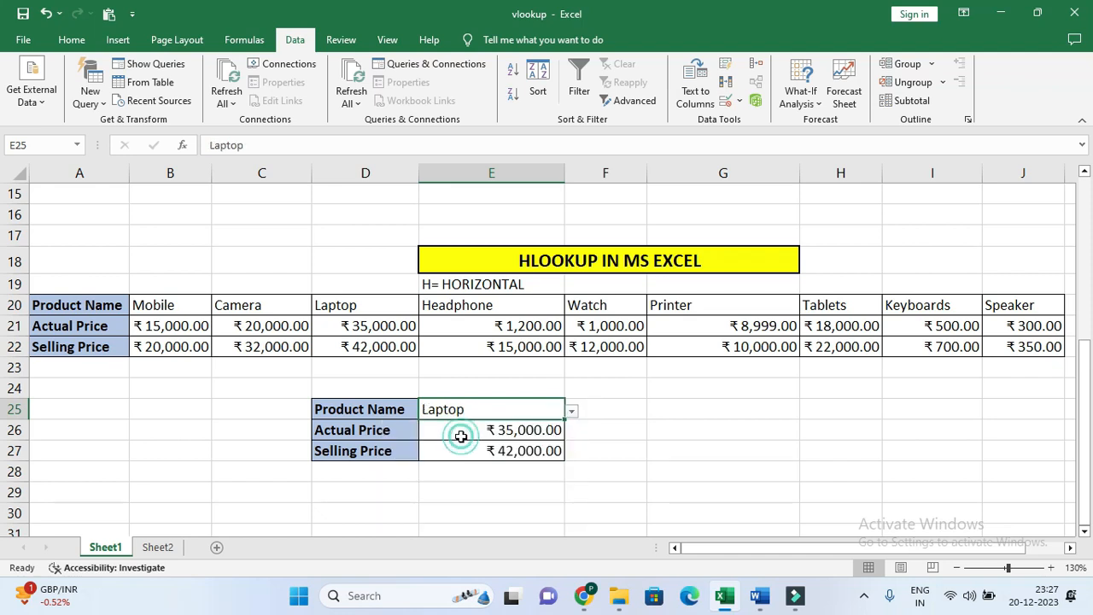
{"action": "left_click", "coordinate": [572, 412]}
{"action": "left_click", "coordinate": [479, 469]}
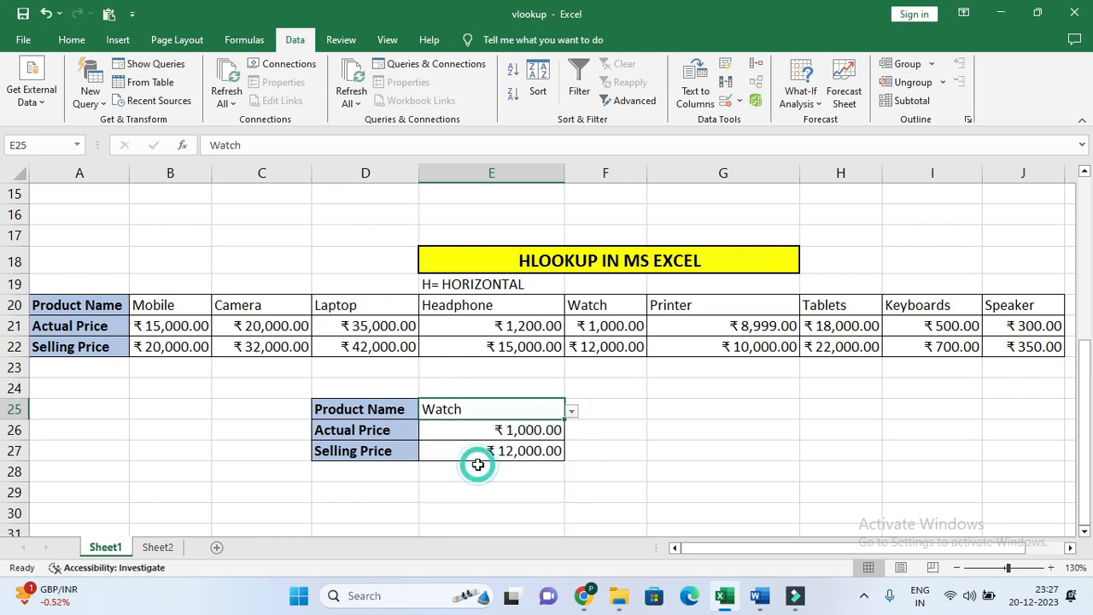
{"action": "left_click", "coordinate": [1087, 243]}
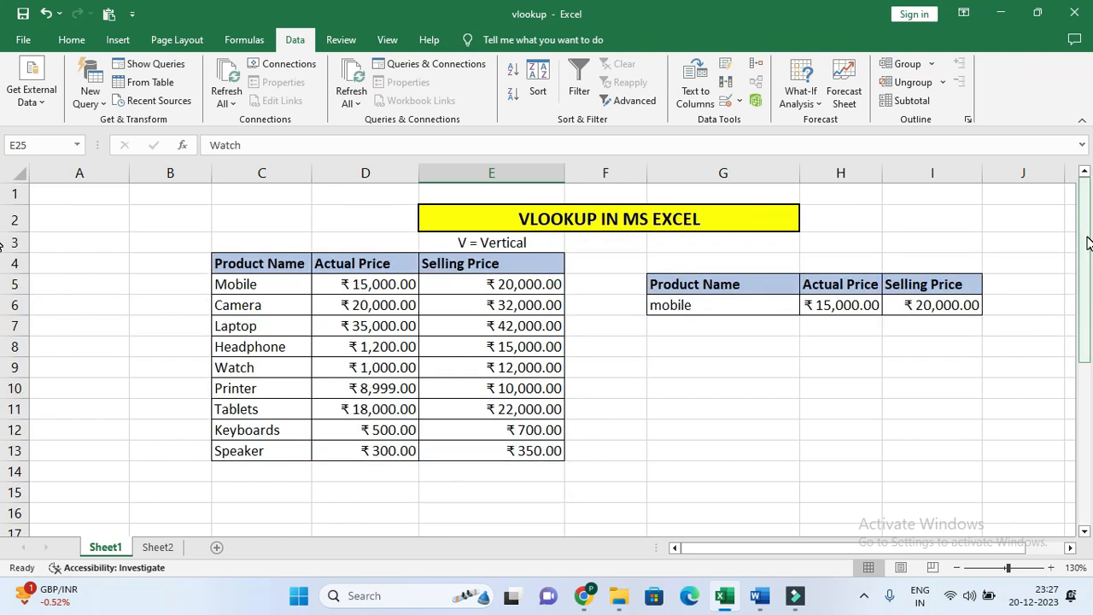